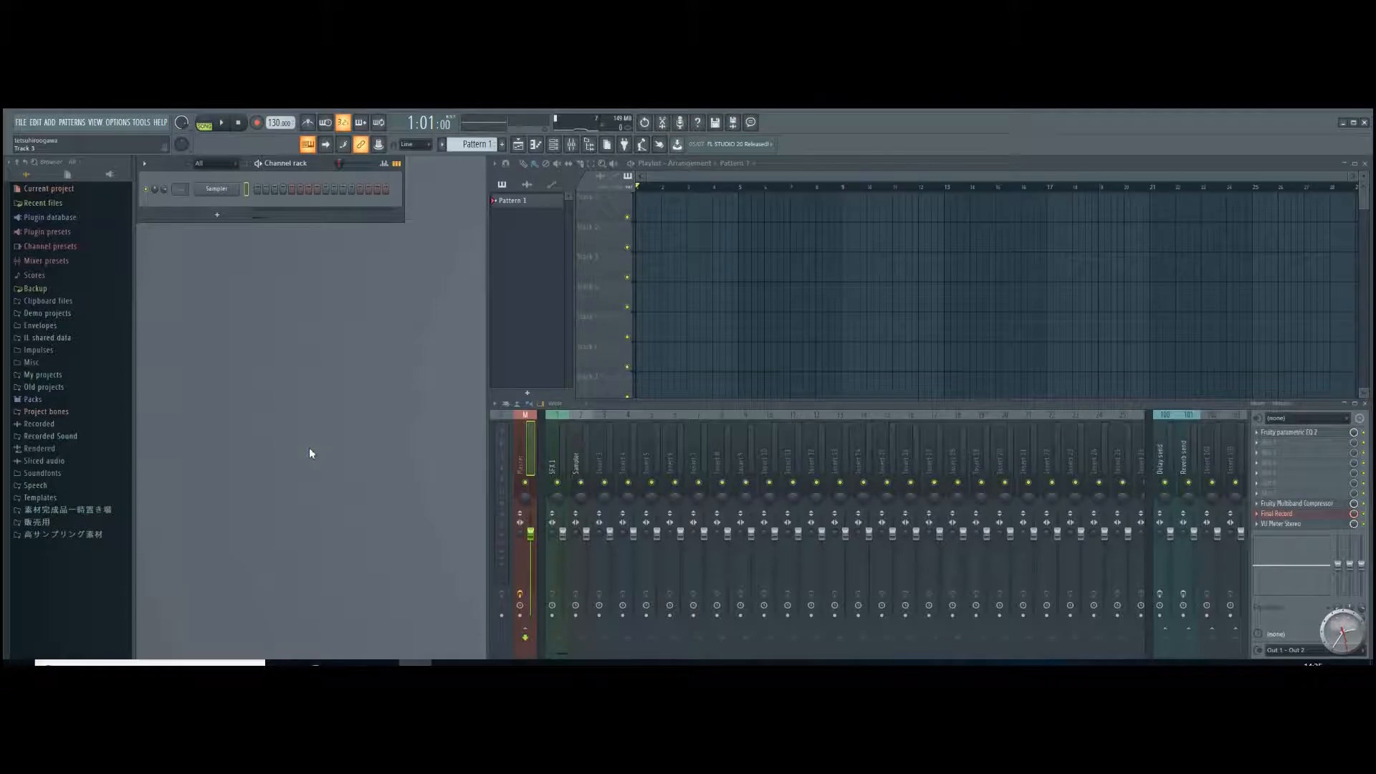
Step: Replace the Sampler channel with a 3x Osc synthesizer routed to mixer track 1
{"action": "key", "text": "F8"}
{"action": "left_click_drag", "start_coordinate": [78, 244], "coordinate": [218, 191]}
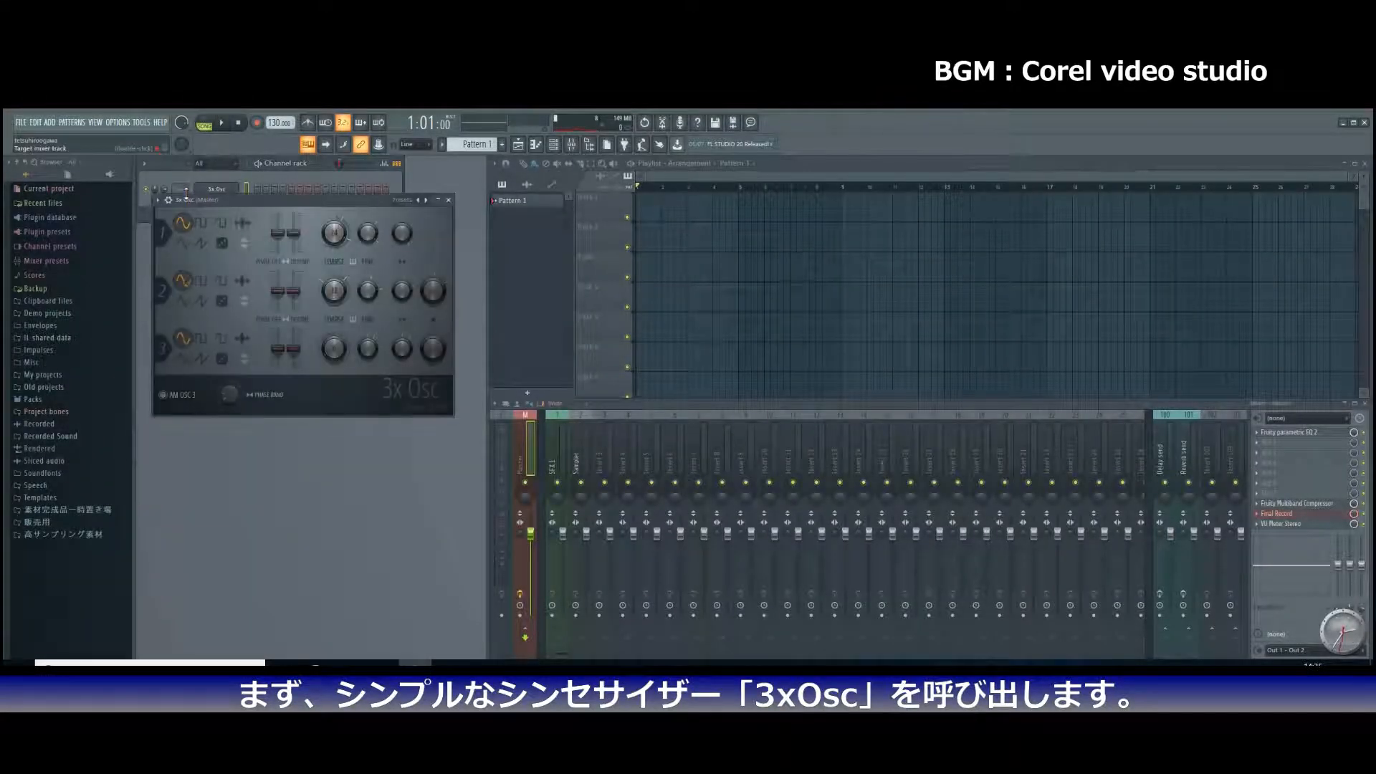
{"action": "left_click_drag", "start_coordinate": [344, 202], "coordinate": [329, 230]}
{"action": "key", "text": "z"}
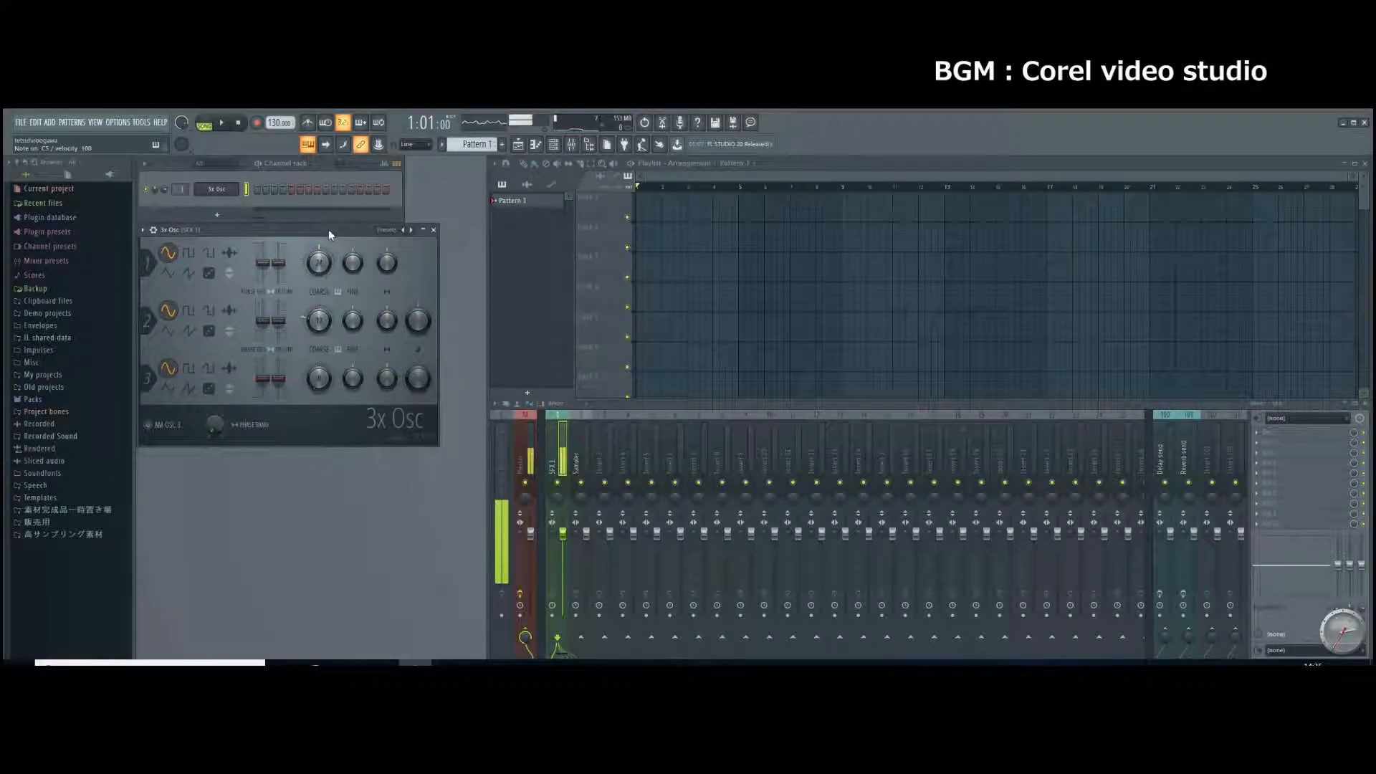
Step: Turn down the volume of oscillators 2 and 3 and set oscillator 1 to a sawtooth wave
{"action": "key", "text": "b"}
{"action": "left_click_drag", "start_coordinate": [415, 311], "coordinate": [415, 311]}
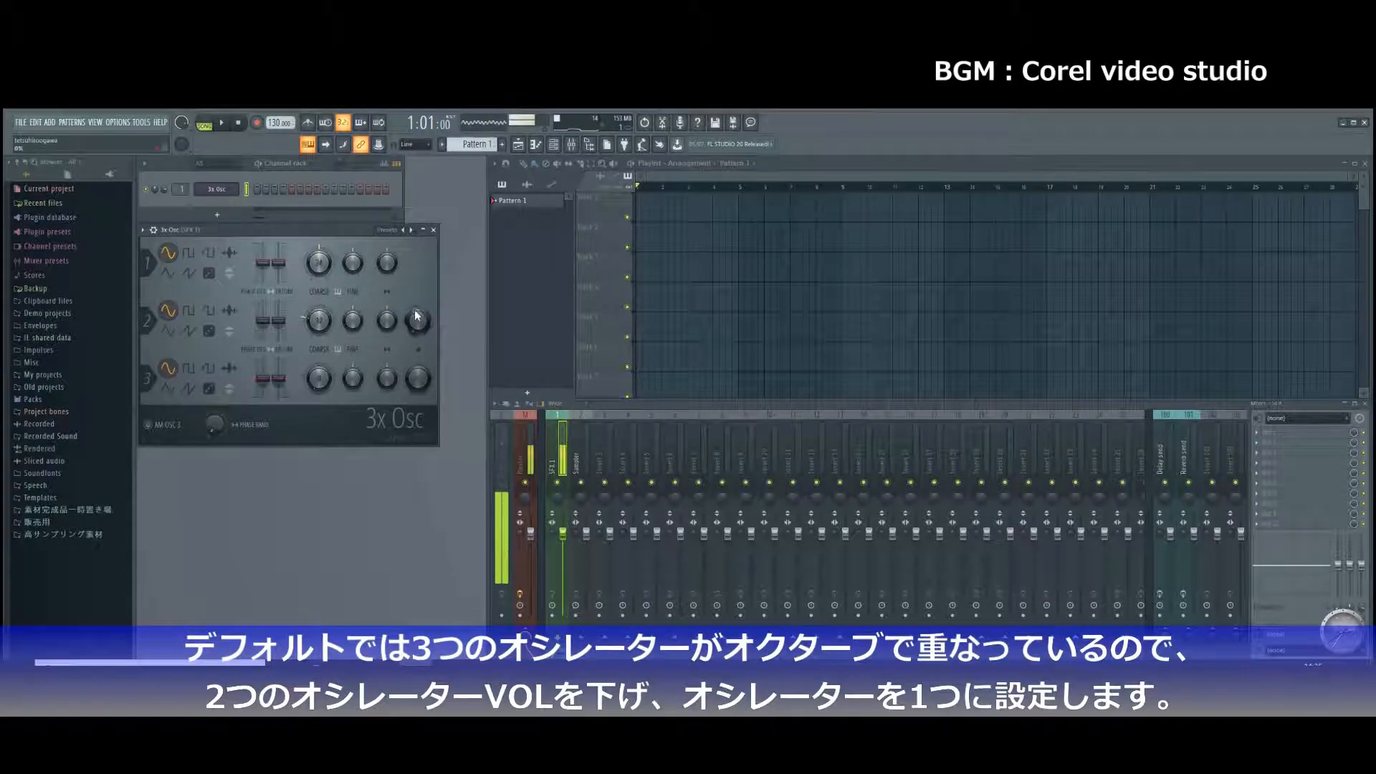
{"action": "left_click_drag", "start_coordinate": [424, 380], "coordinate": [426, 380]}
{"action": "left_click", "coordinate": [189, 273]}
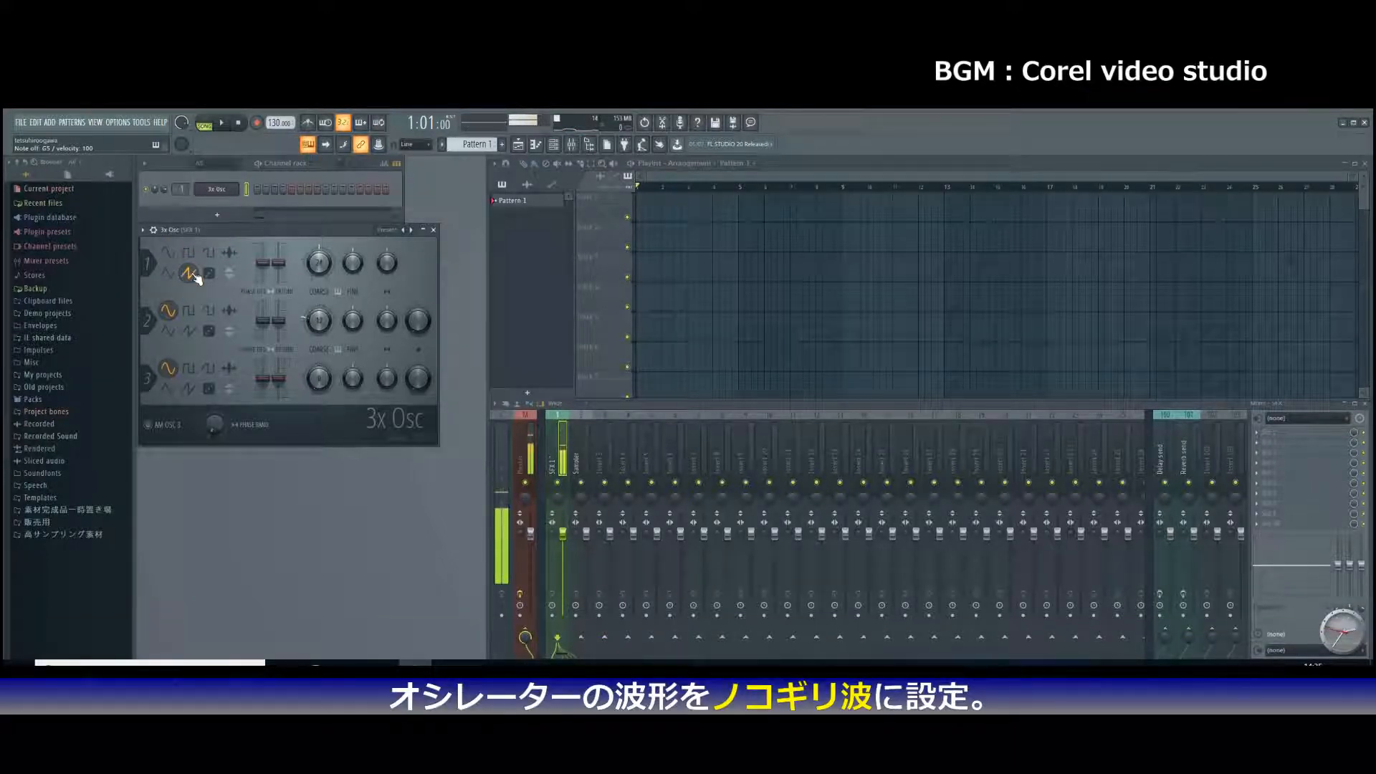
Step: Enable the 3x Osc volume envelope and shape it with minimum attack, full sustain and a short release tail
{"action": "left_click", "coordinate": [154, 231]}
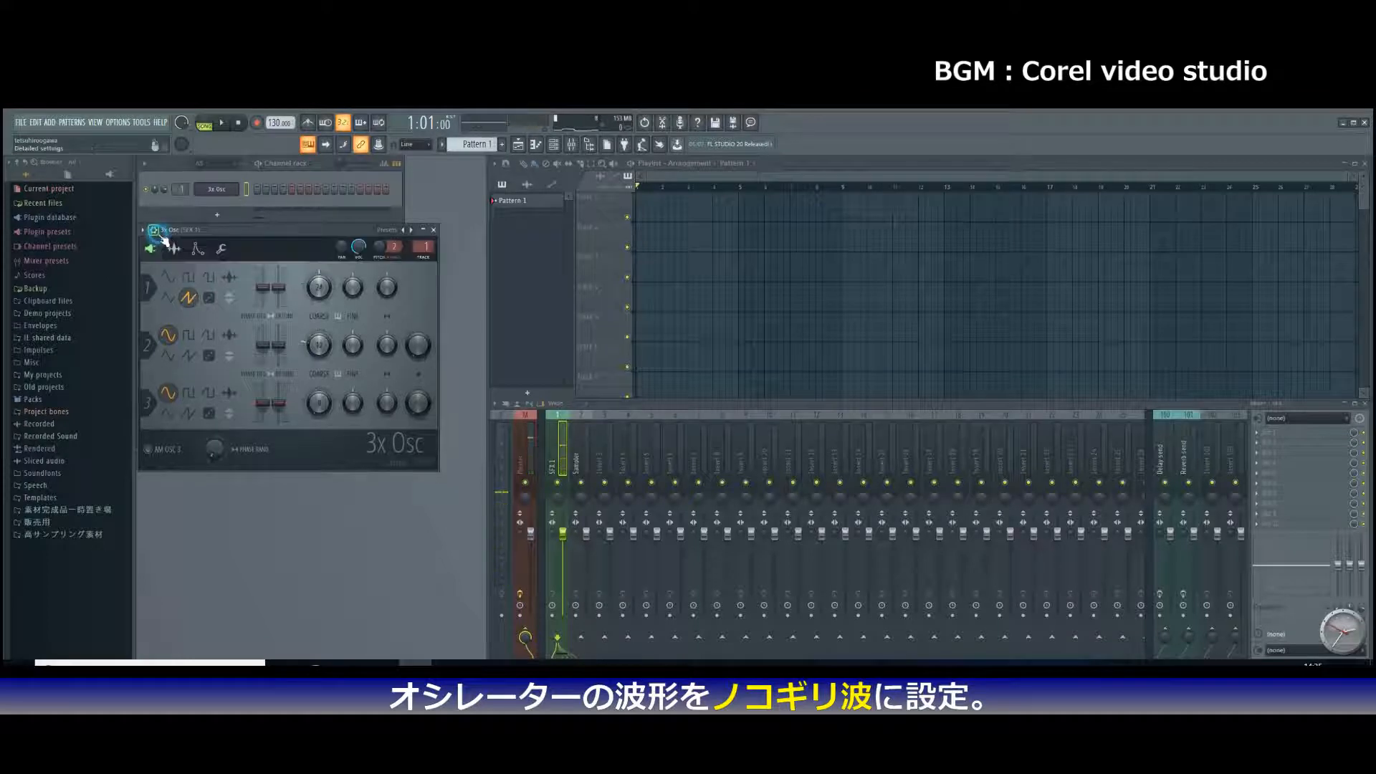
{"action": "left_click", "coordinate": [195, 251]}
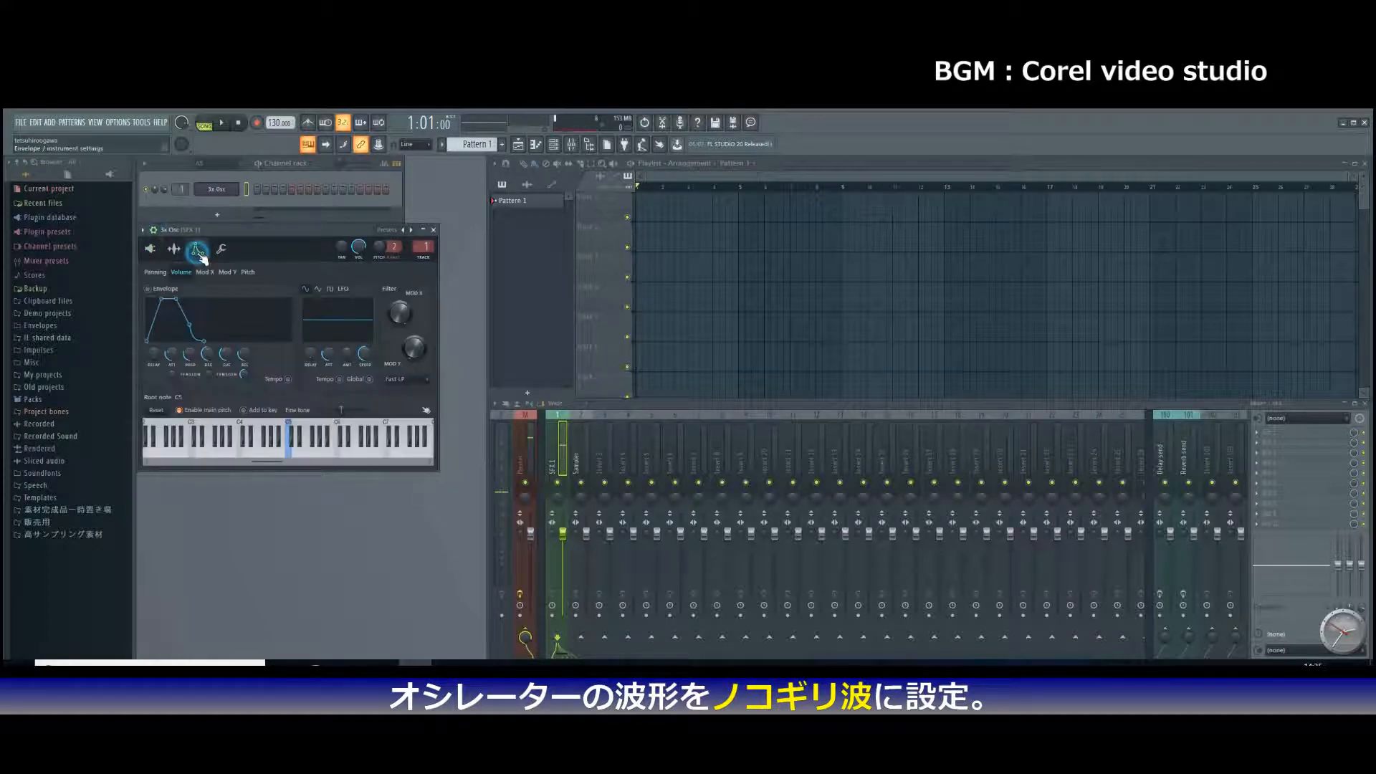
{"action": "left_click", "coordinate": [179, 294]}
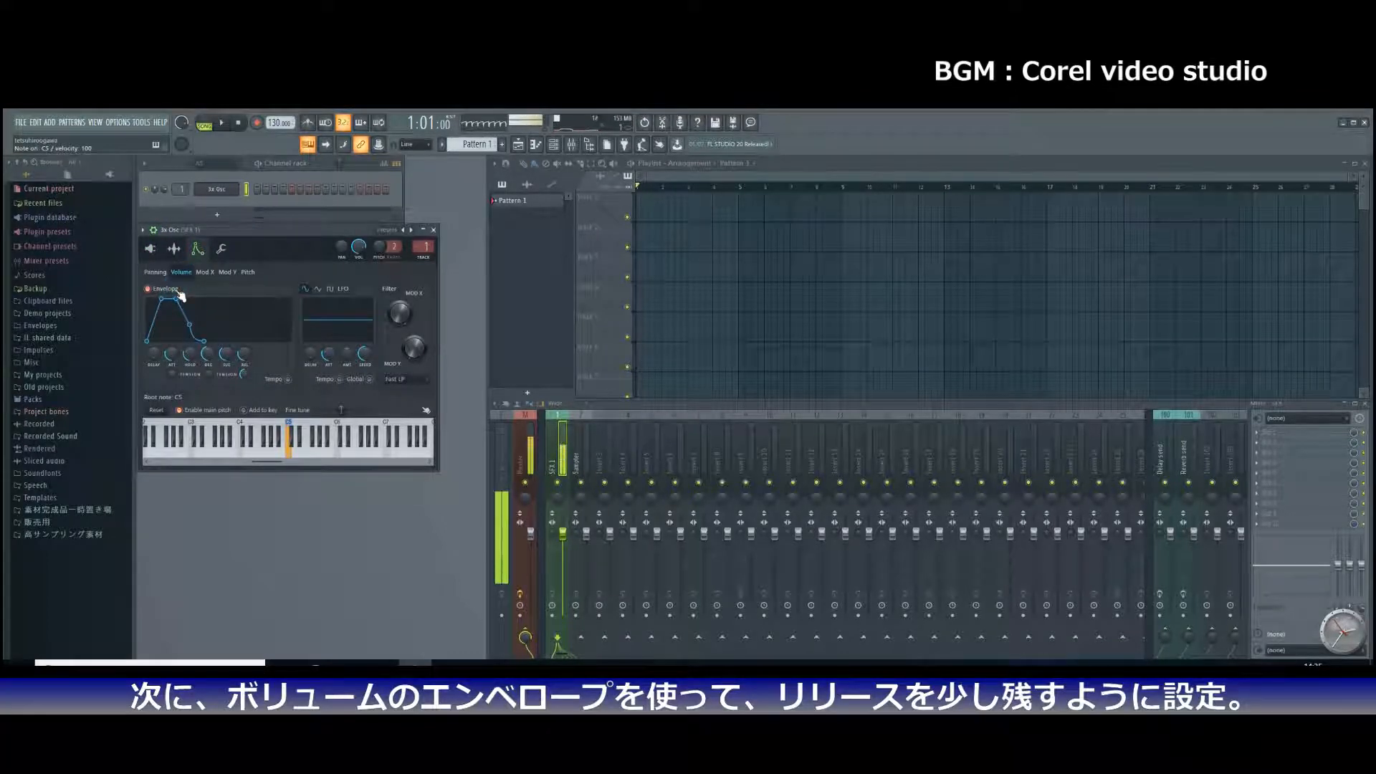
{"action": "left_click_drag", "start_coordinate": [172, 353], "coordinate": [173, 366]}
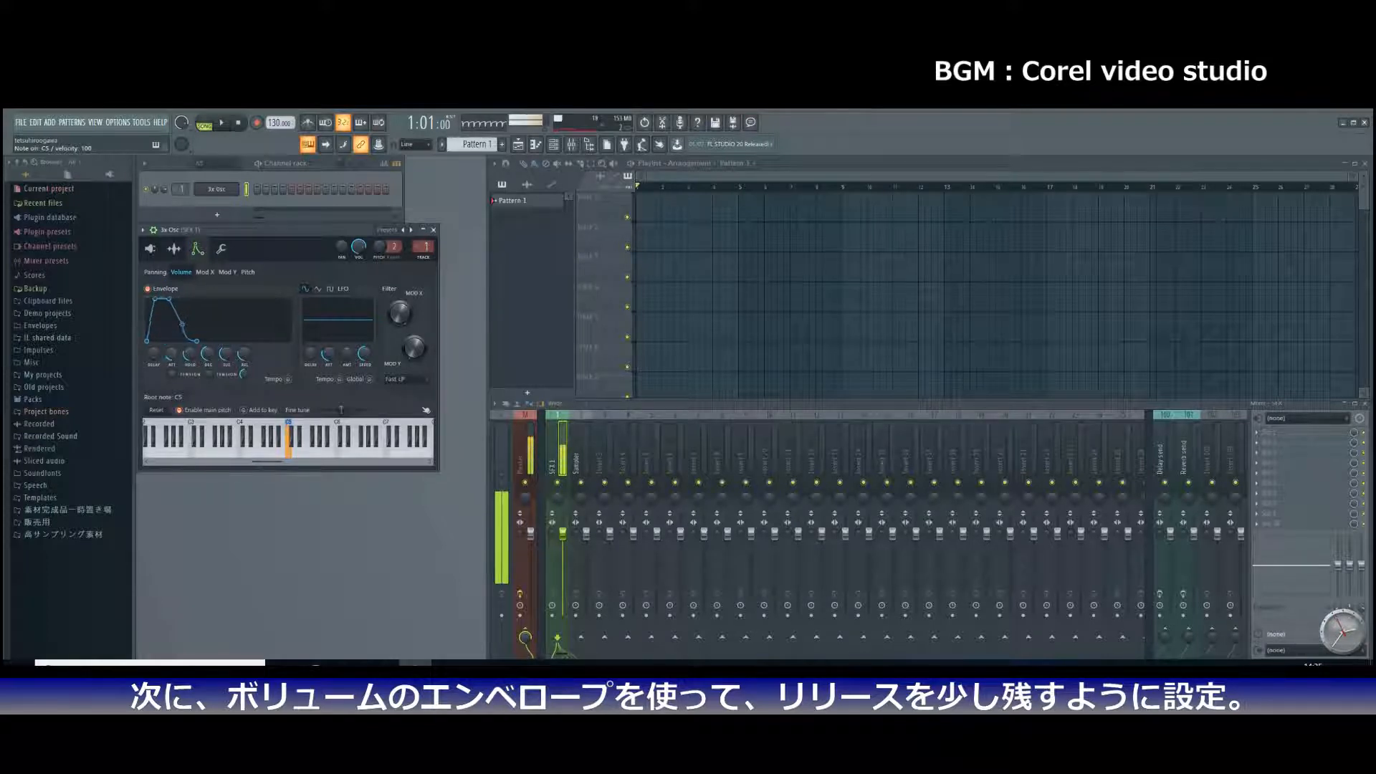
{"action": "left_click_drag", "start_coordinate": [226, 354], "coordinate": [227, 376]}
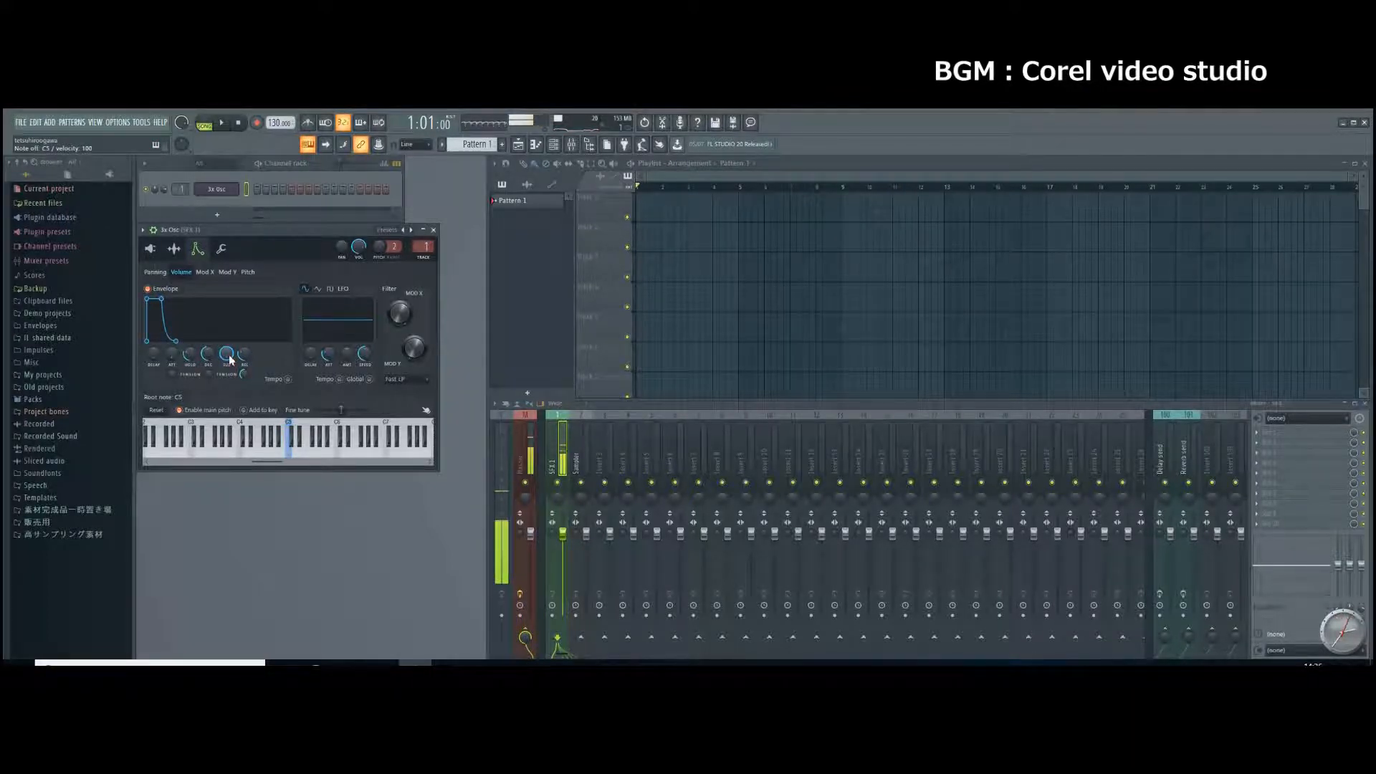
Step: Enable the pitch envelope with a positive amount and audition higher notes up to C6 for a scream-like pitch
{"action": "left_click", "coordinate": [247, 274]}
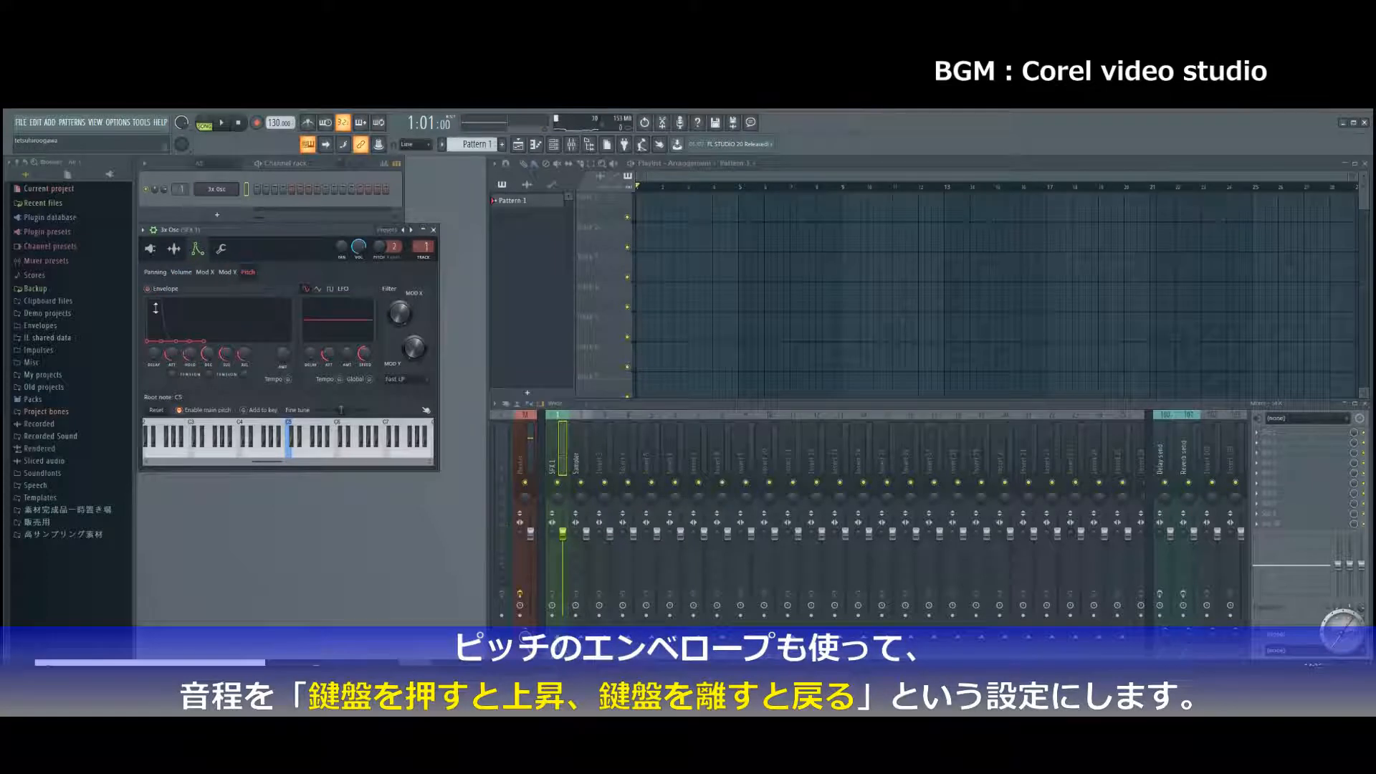
{"action": "left_click", "coordinate": [289, 446]}
{"action": "left_click", "coordinate": [159, 293]}
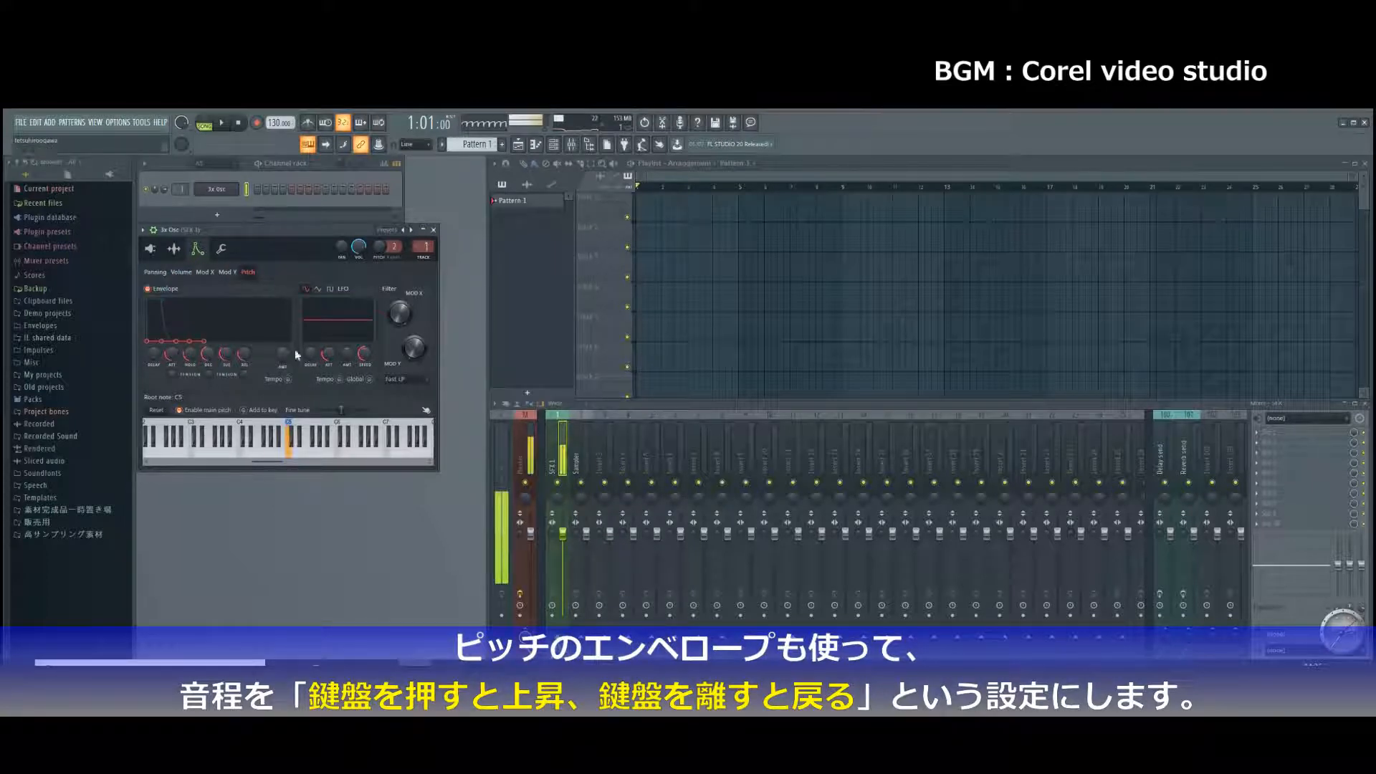
{"action": "key", "text": "z"}
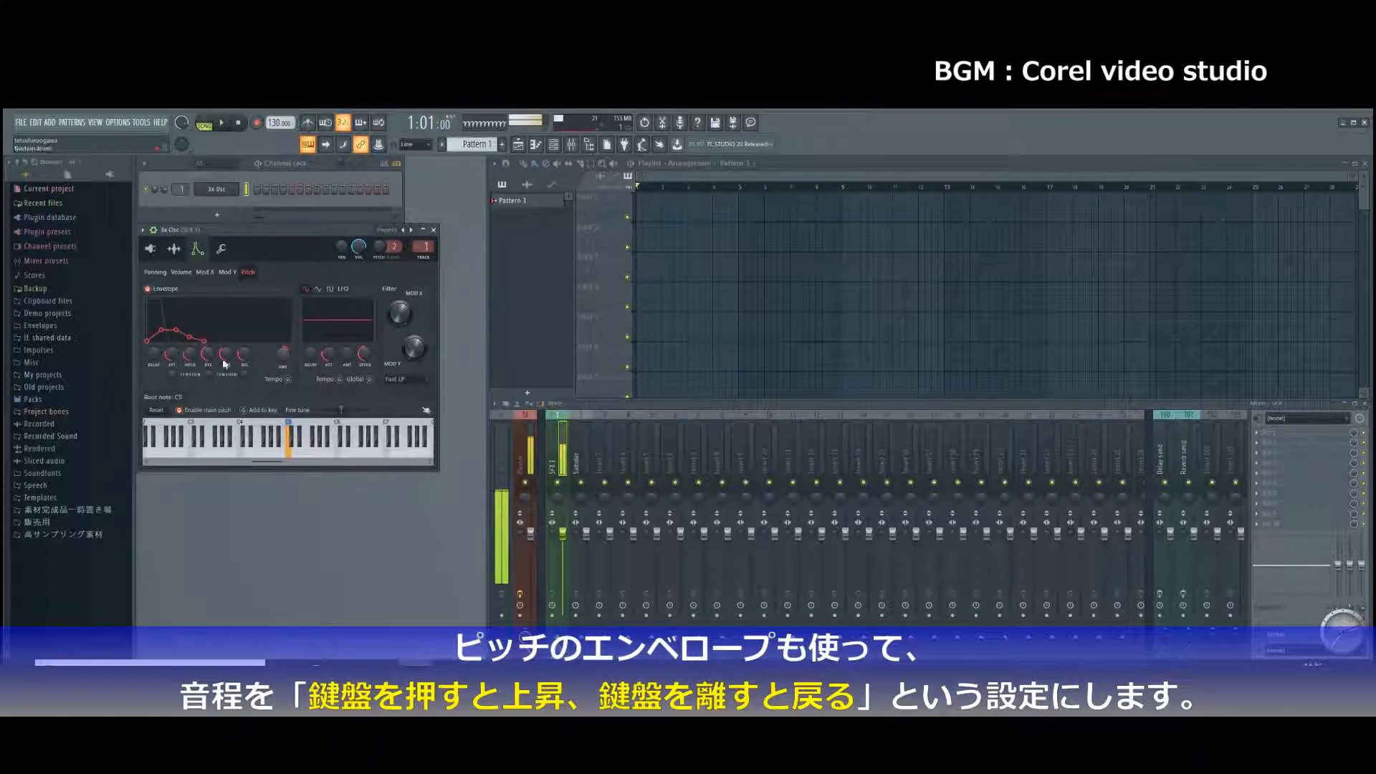
{"action": "key", "text": "z"}
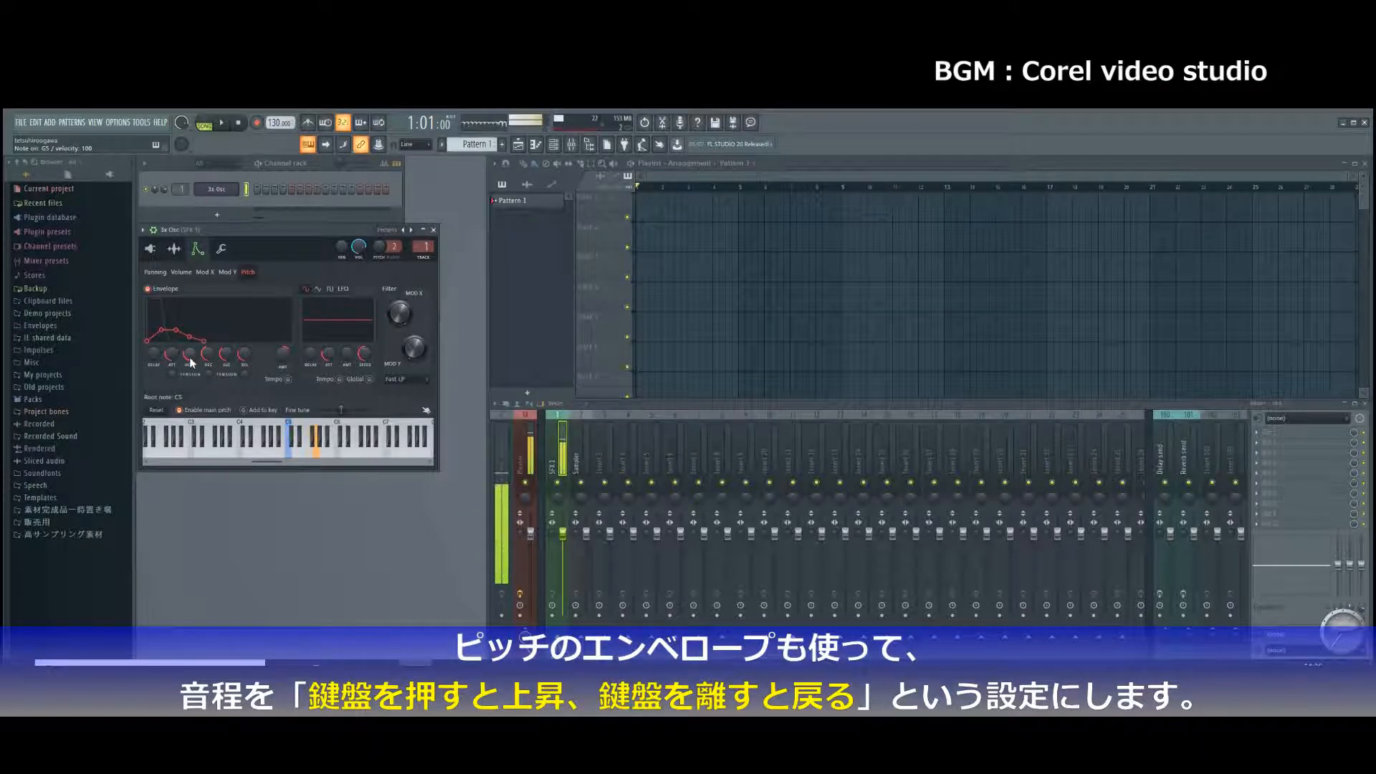
{"action": "key", "text": "q"}
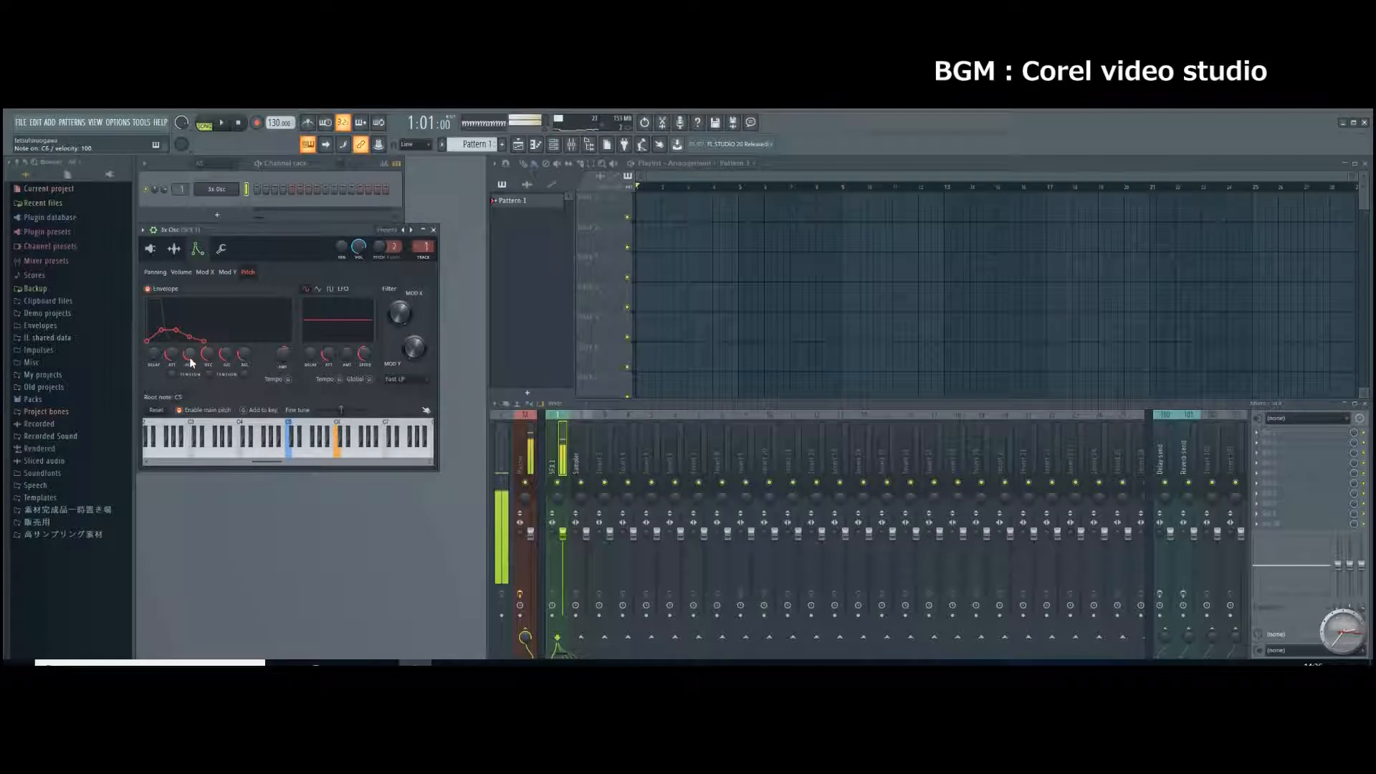
{"action": "key", "text": "m"}
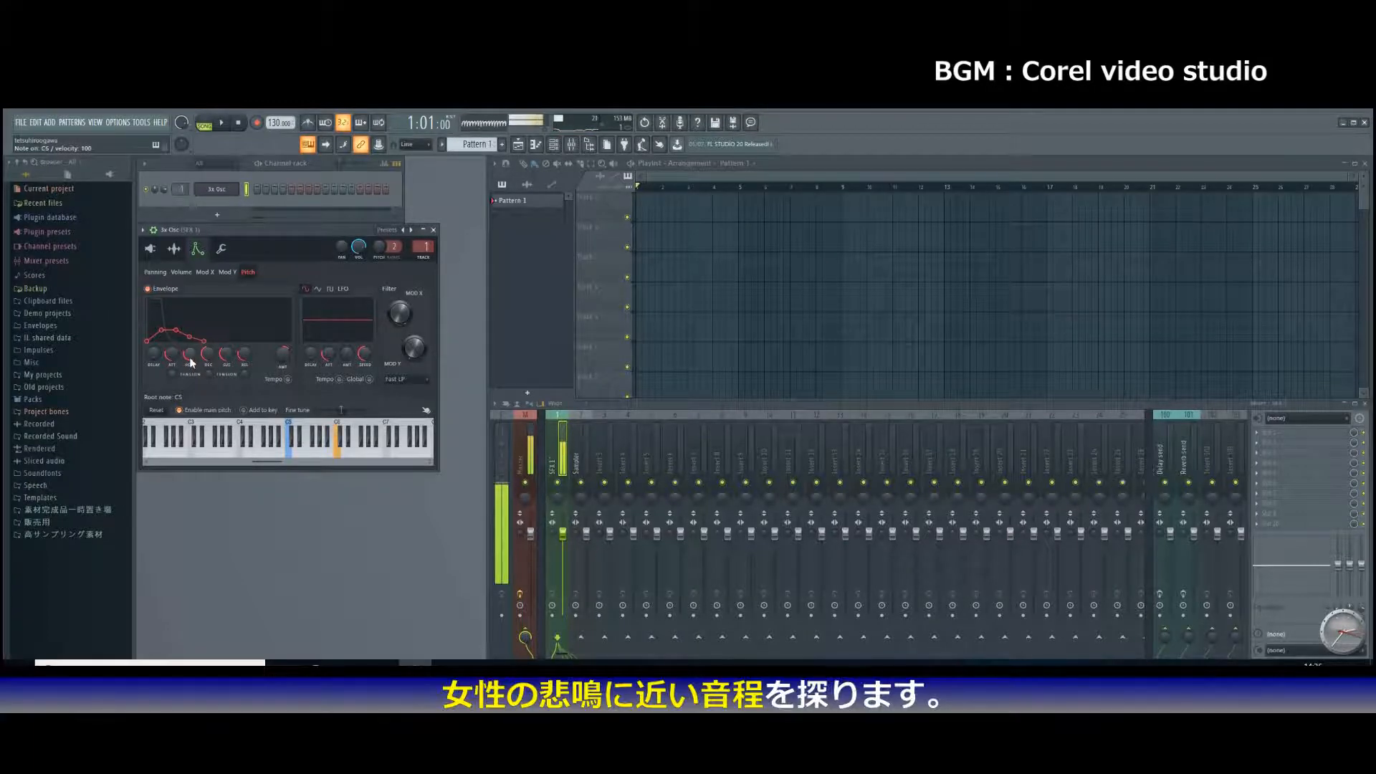
Step: Set the pitch envelope to no hold or decay and maximum sustain, and bend the attack tension so the pitch rises steeply
{"action": "left_click", "coordinate": [190, 357]}
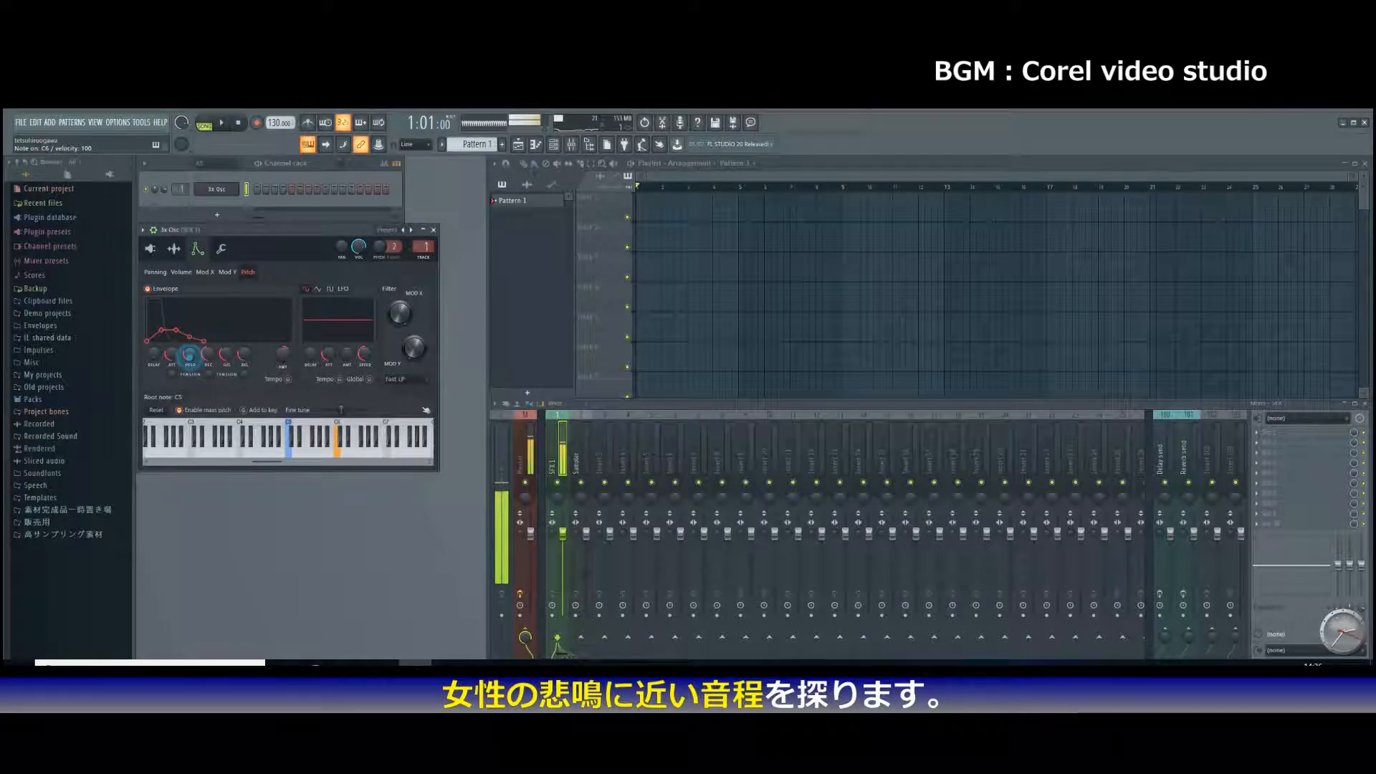
{"action": "left_click", "coordinate": [224, 355]}
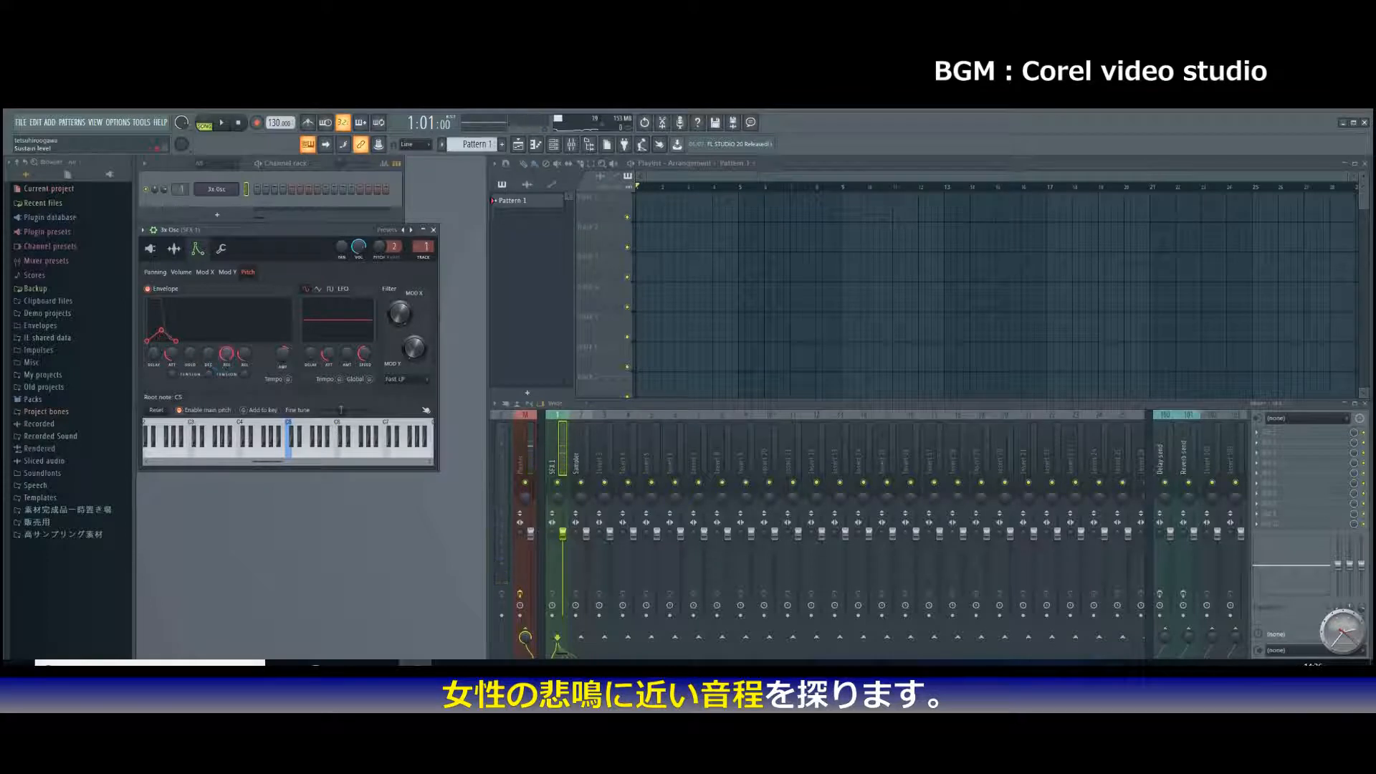
{"action": "key", "text": "comma"}
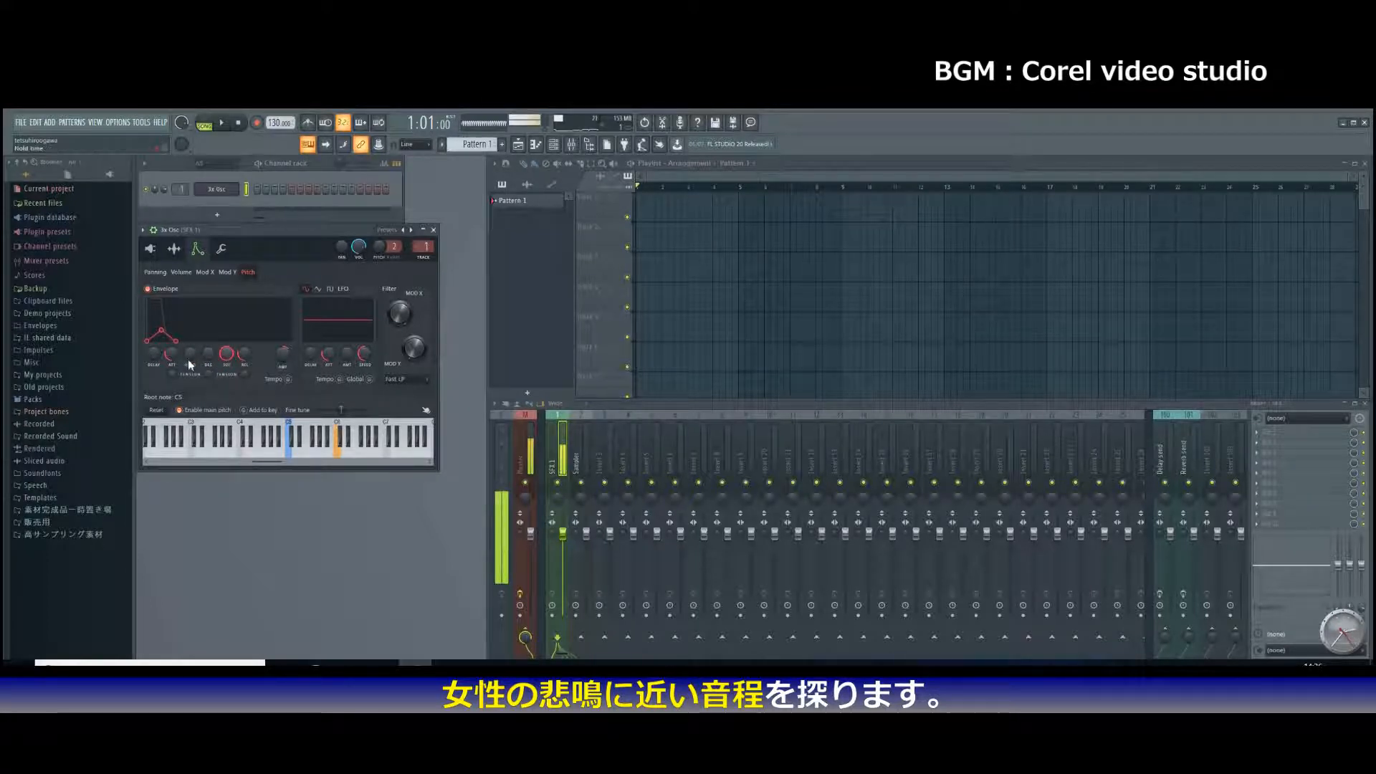
{"action": "key", "text": "comma"}
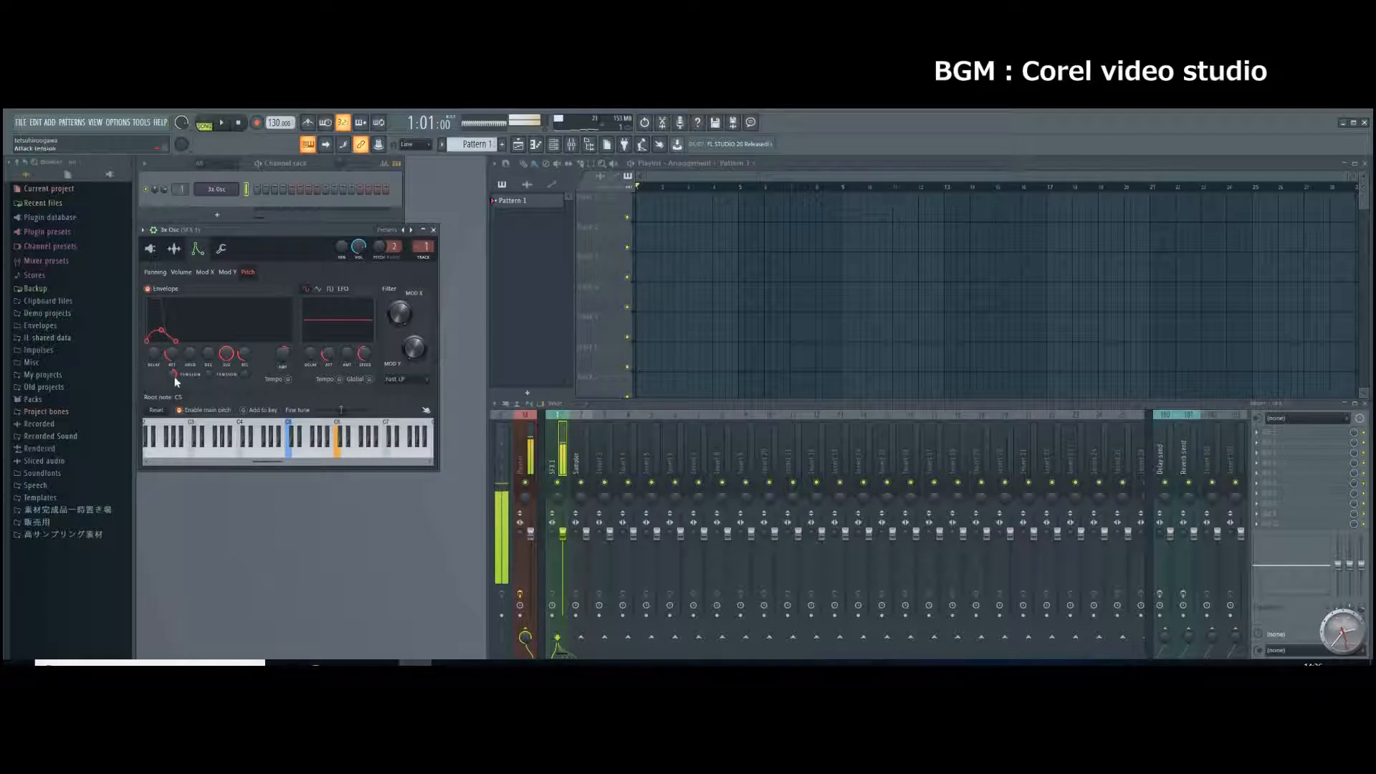
{"action": "key", "text": "comma"}
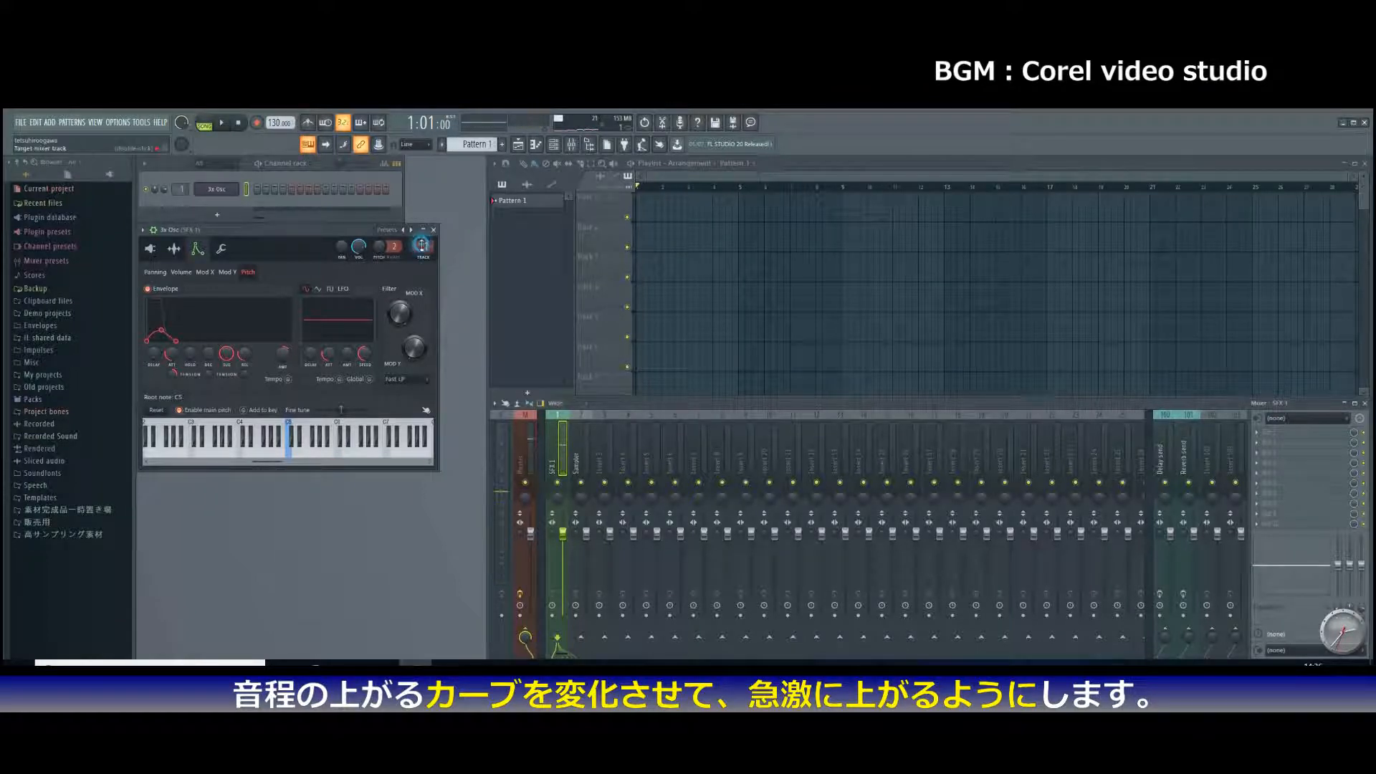
Step: Add Fruity Parametric EQ 2 to mixer track 1, cut the low frequencies and slightly lower the highs
{"action": "left_click", "coordinate": [1276, 434]}
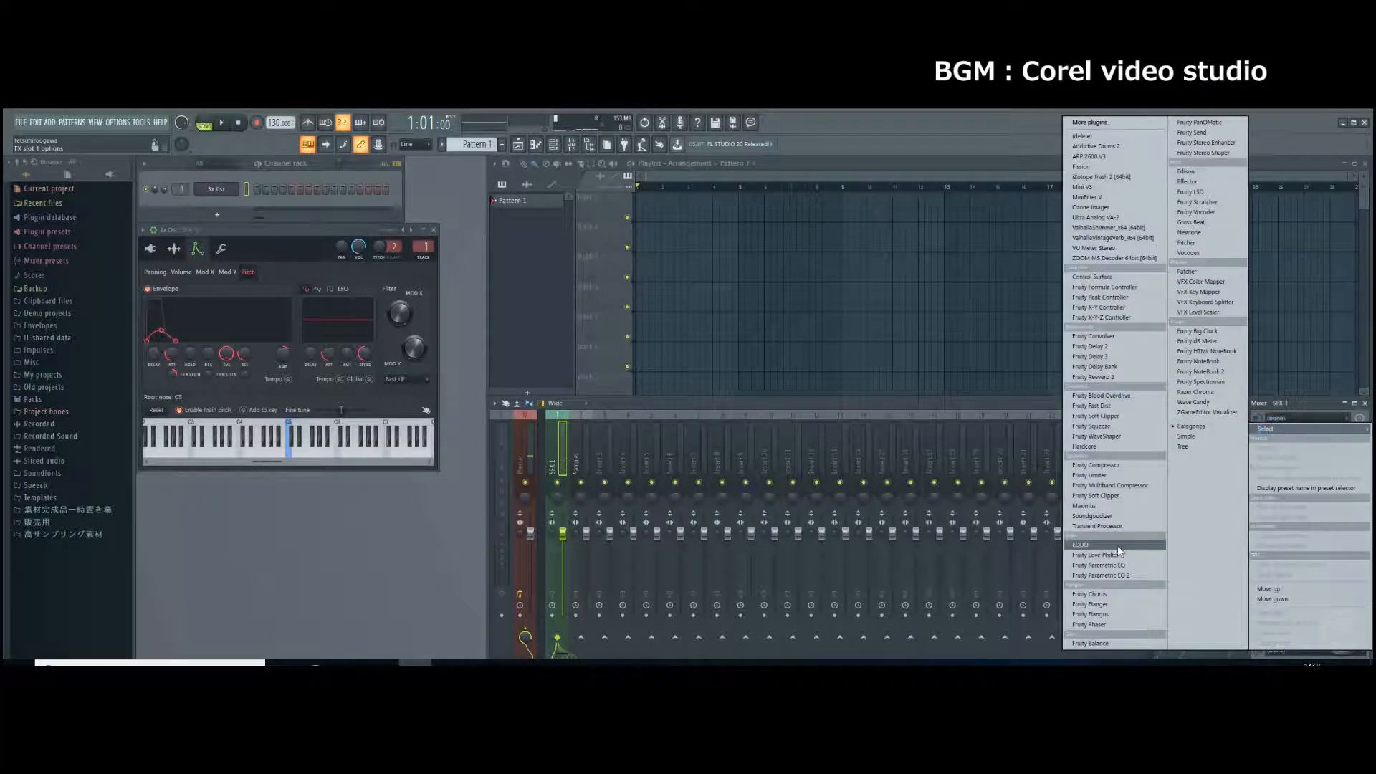
{"action": "left_click", "coordinate": [1120, 573]}
{"action": "left_click_drag", "start_coordinate": [1056, 225], "coordinate": [673, 217]}
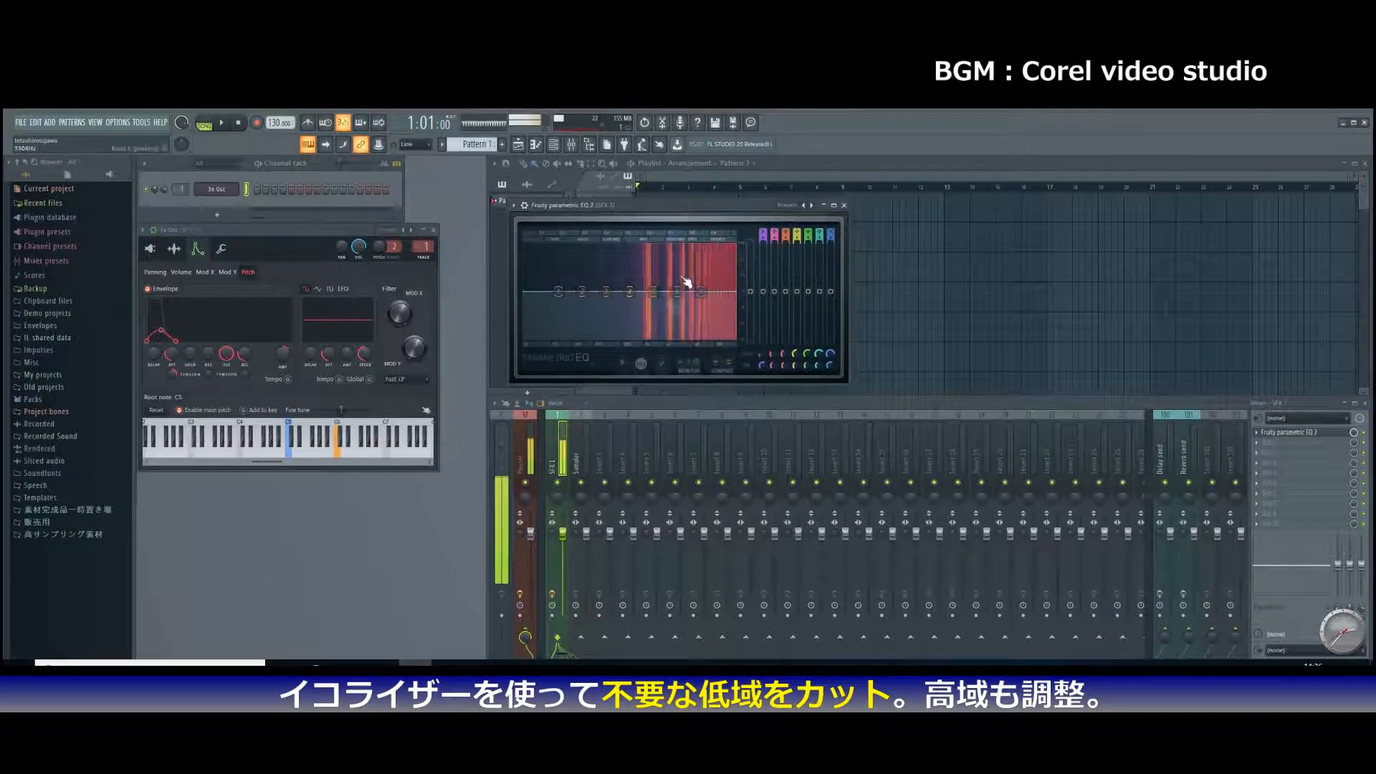
{"action": "left_click_drag", "start_coordinate": [559, 292], "coordinate": [632, 335]}
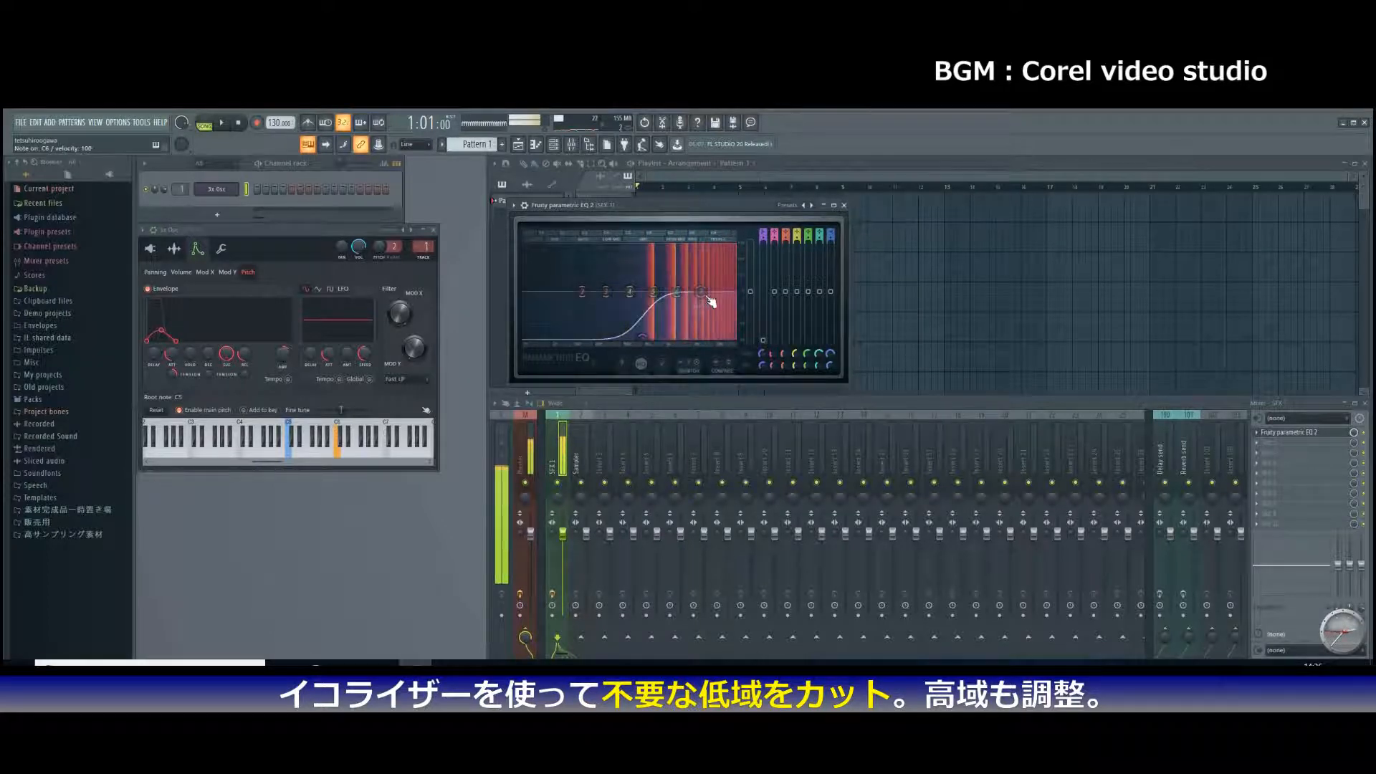
{"action": "left_click_drag", "start_coordinate": [710, 300], "coordinate": [716, 308]}
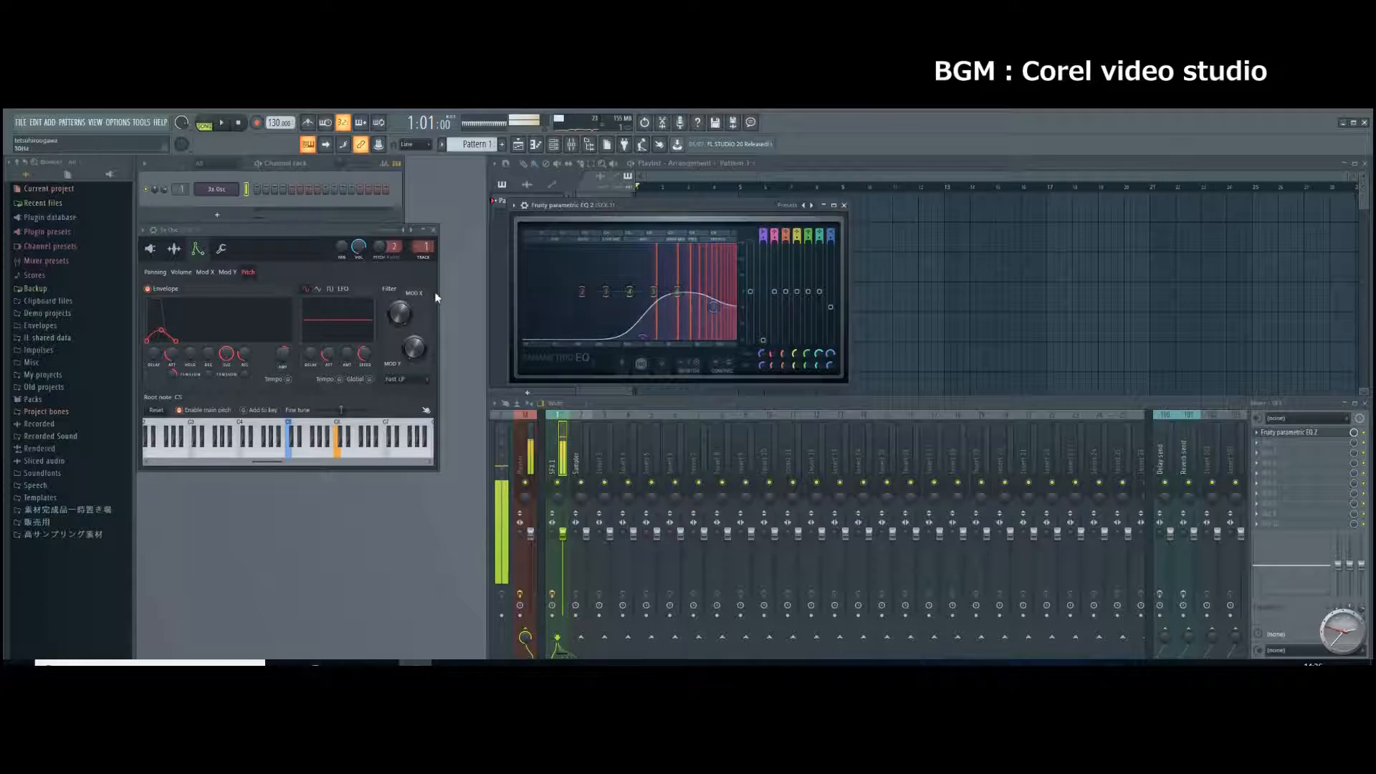
Step: Adjust the 3x Osc filter cutoff and resonance while playing C6 so the resonance peak sits around the second harmonic
{"action": "left_click", "coordinate": [404, 318]}
{"action": "key", "text": "q"}
{"action": "key", "text": "q"}
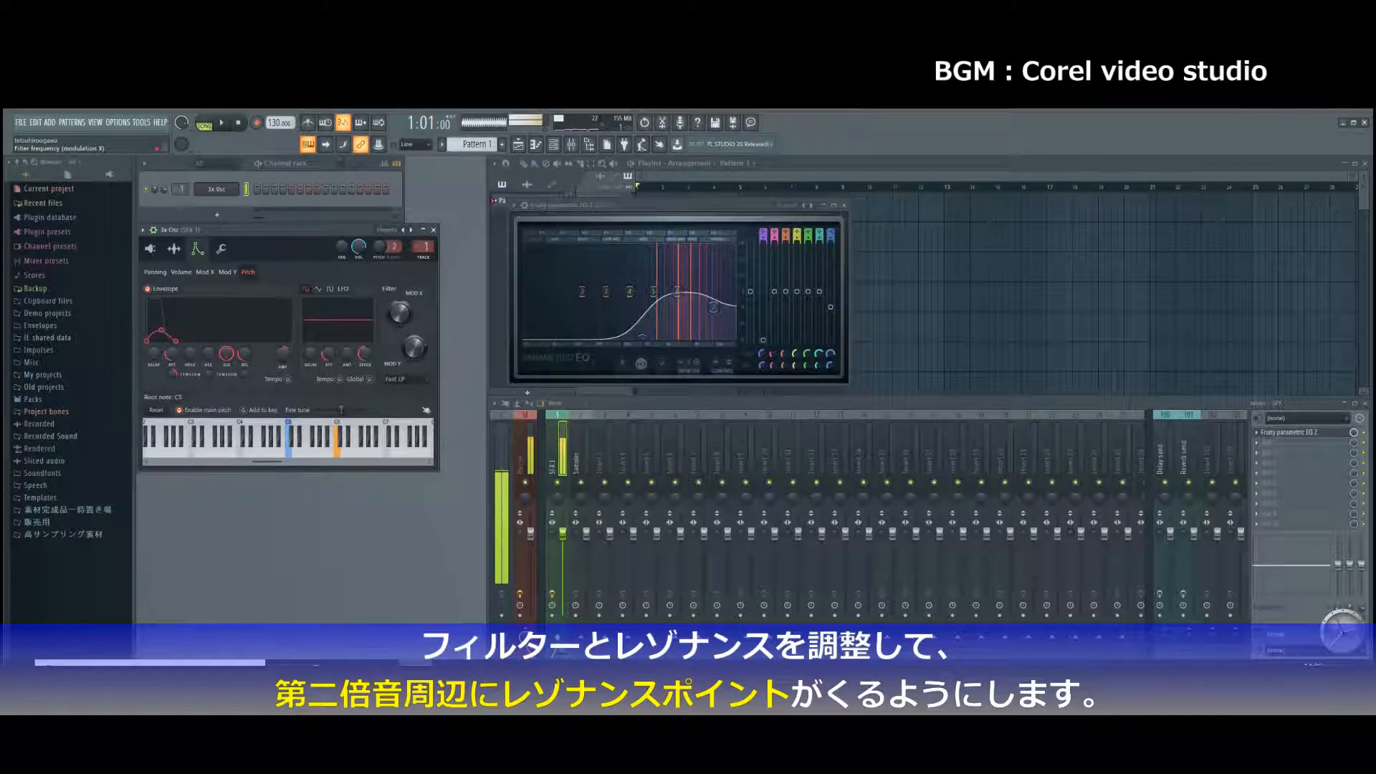
{"action": "key", "text": "q"}
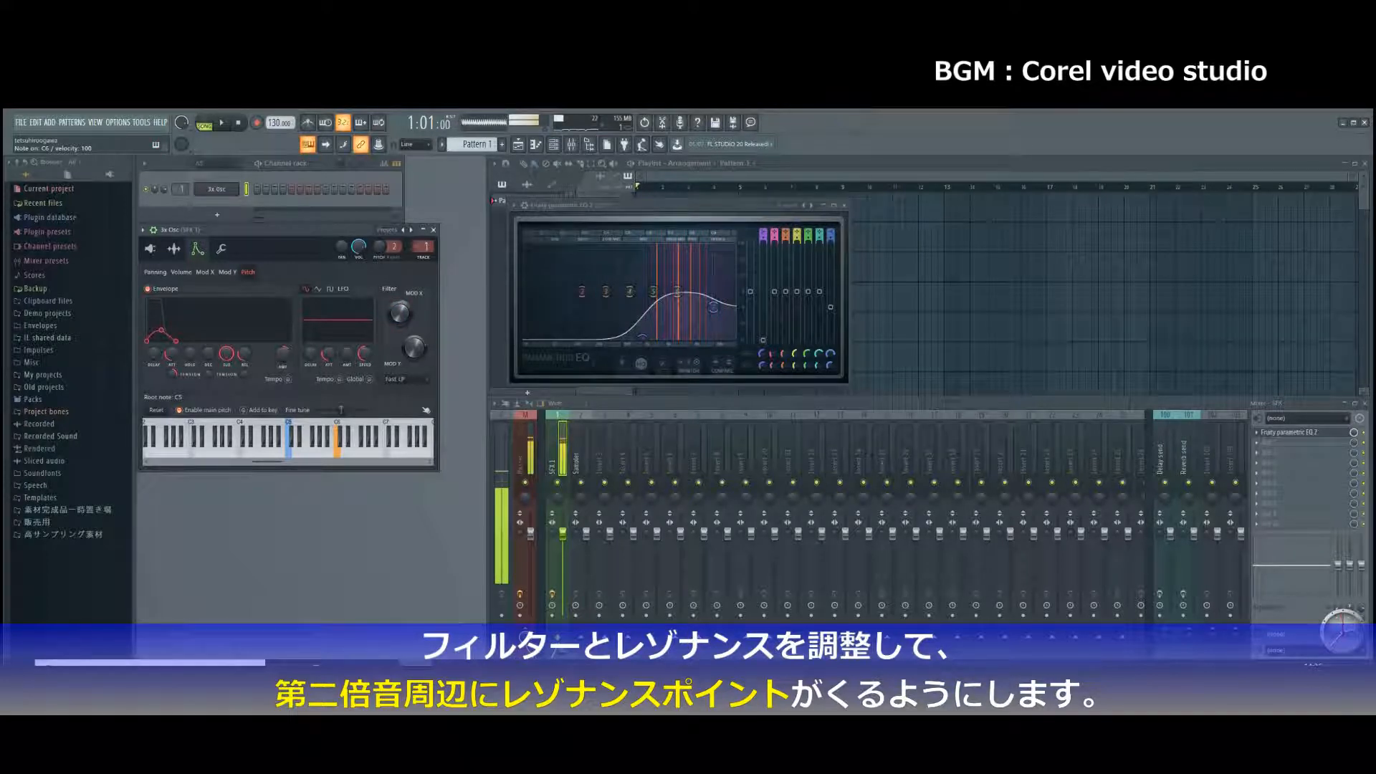
{"action": "key", "text": "q"}
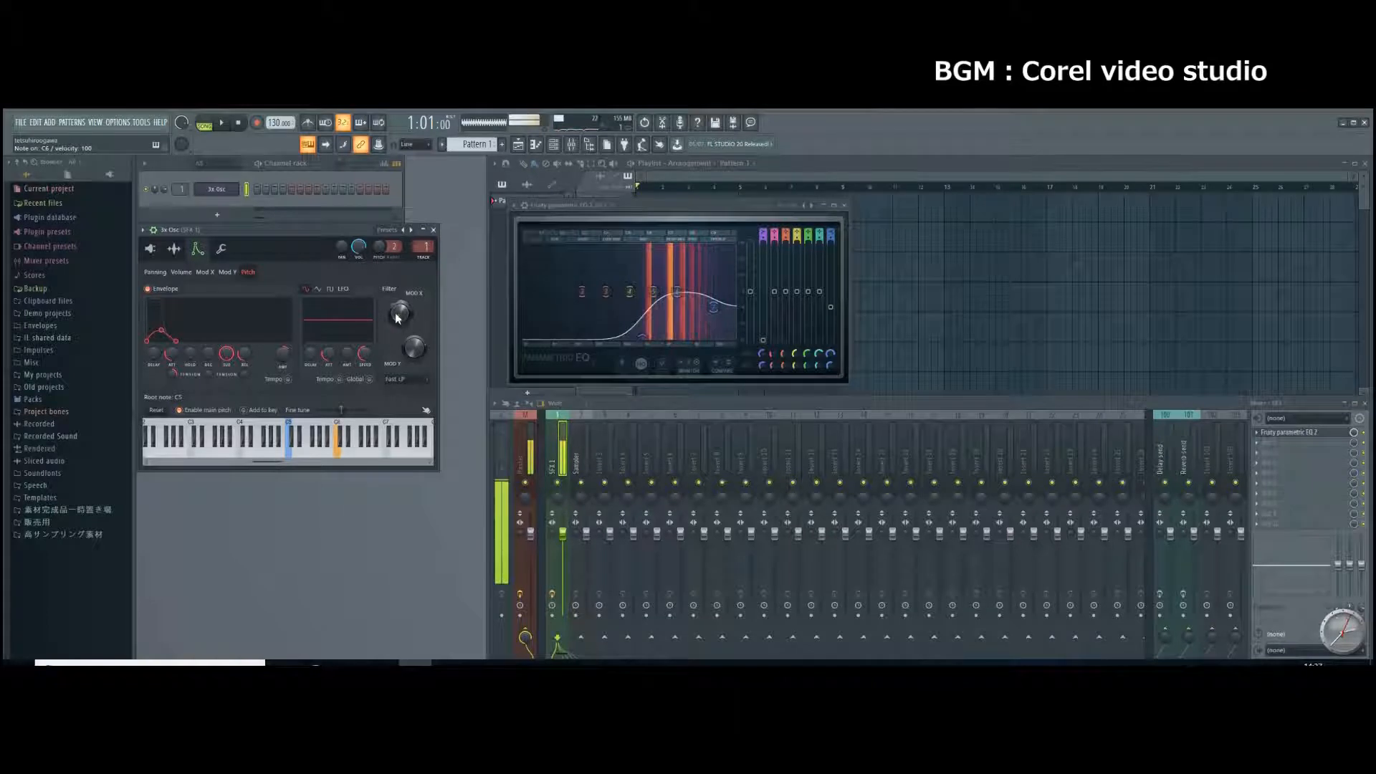
Step: Set up the pitch LFO with a small amount and a gradual attack so the latter part of the note trembles
{"action": "mouse_move", "coordinate": [346, 354]}
{"action": "left_mouse_down"}
{"action": "mouse_move", "coordinate": [346, 343]}
{"action": "mouse_move", "coordinate": [364, 351]}
{"action": "left_mouse_up"}
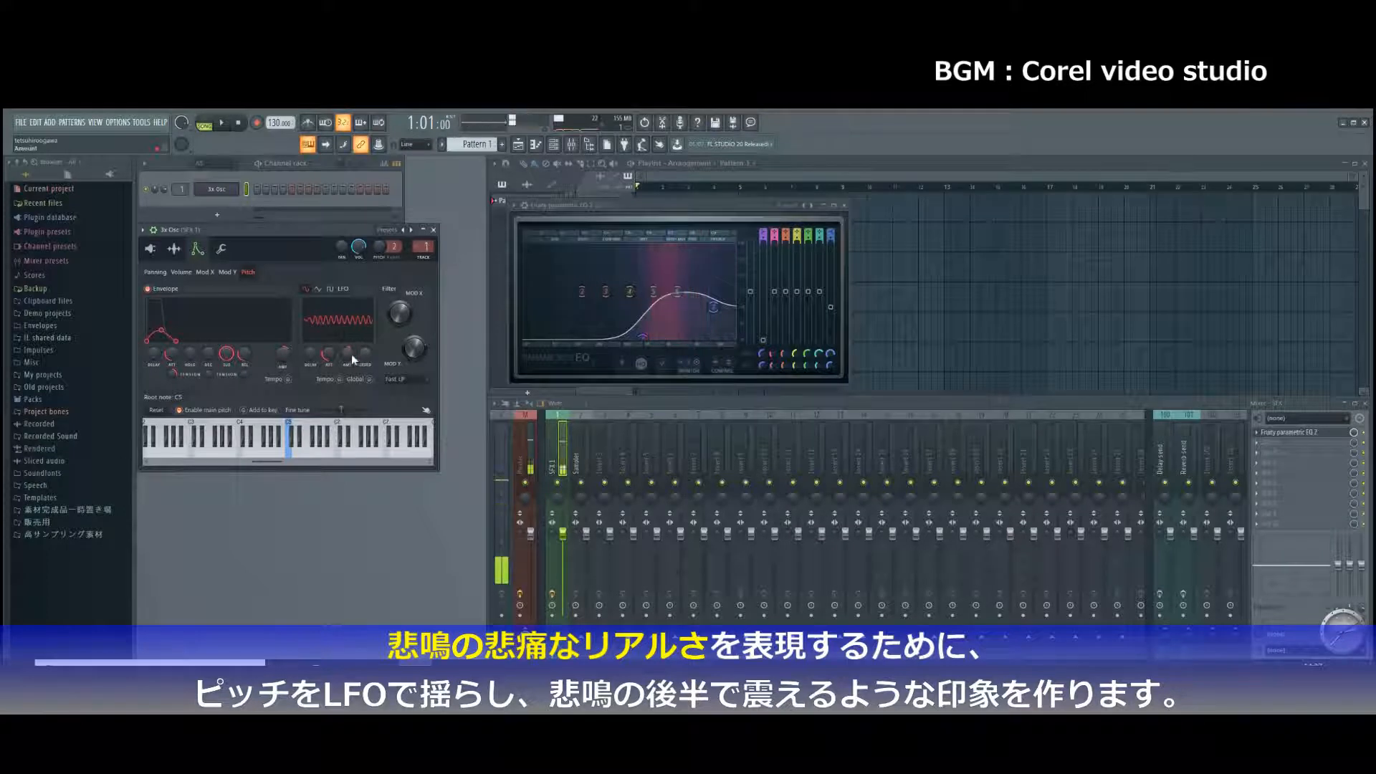
{"action": "key", "text": "q"}
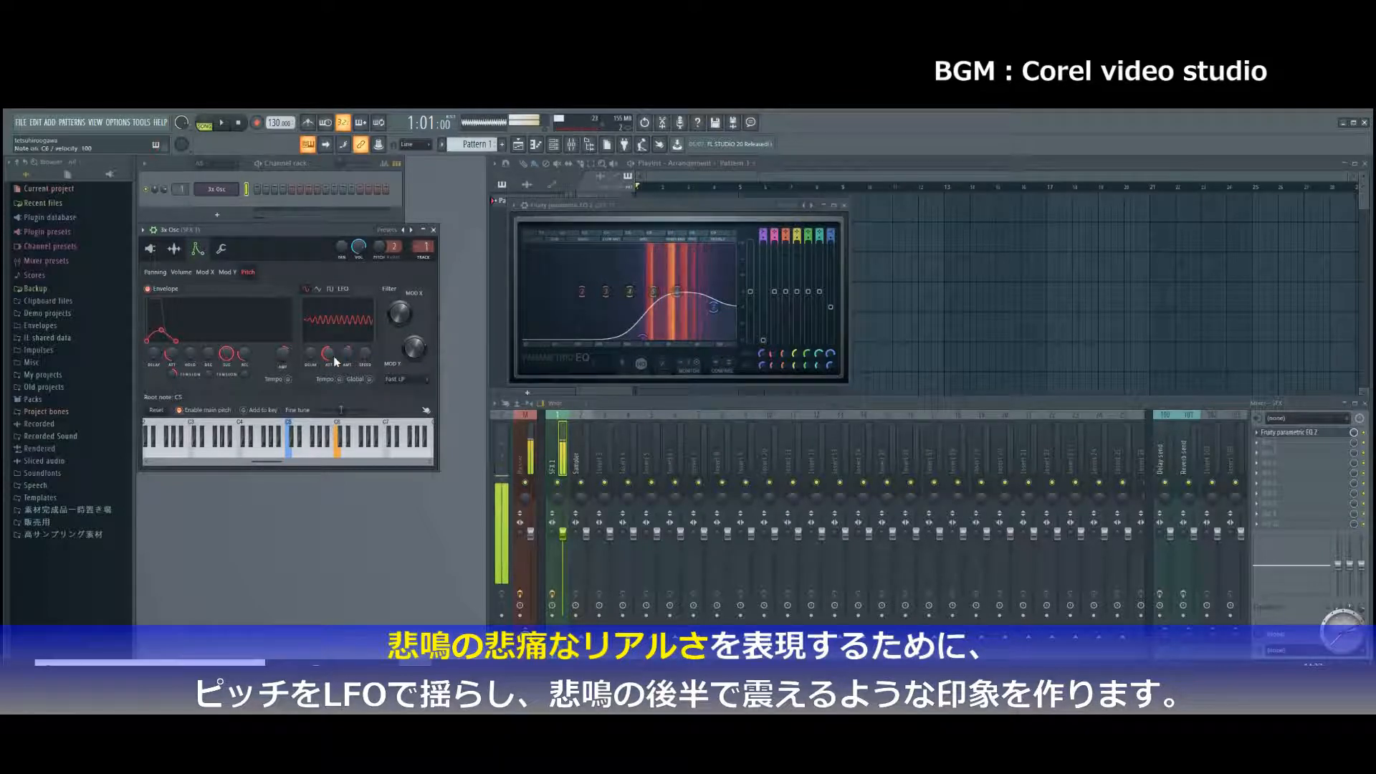
{"action": "key", "text": "q"}
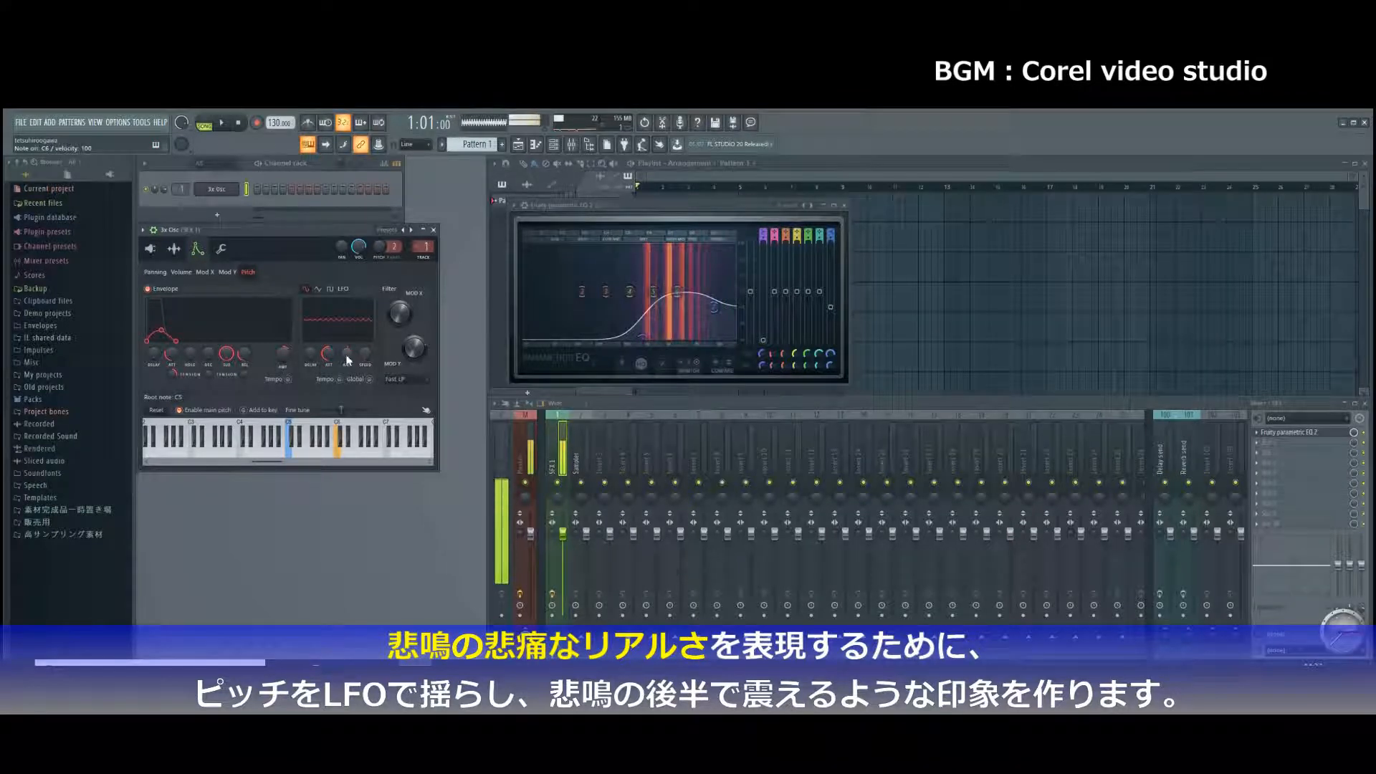
{"action": "left_click_drag", "start_coordinate": [346, 359], "coordinate": [347, 355]}
{"action": "key", "text": "q"}
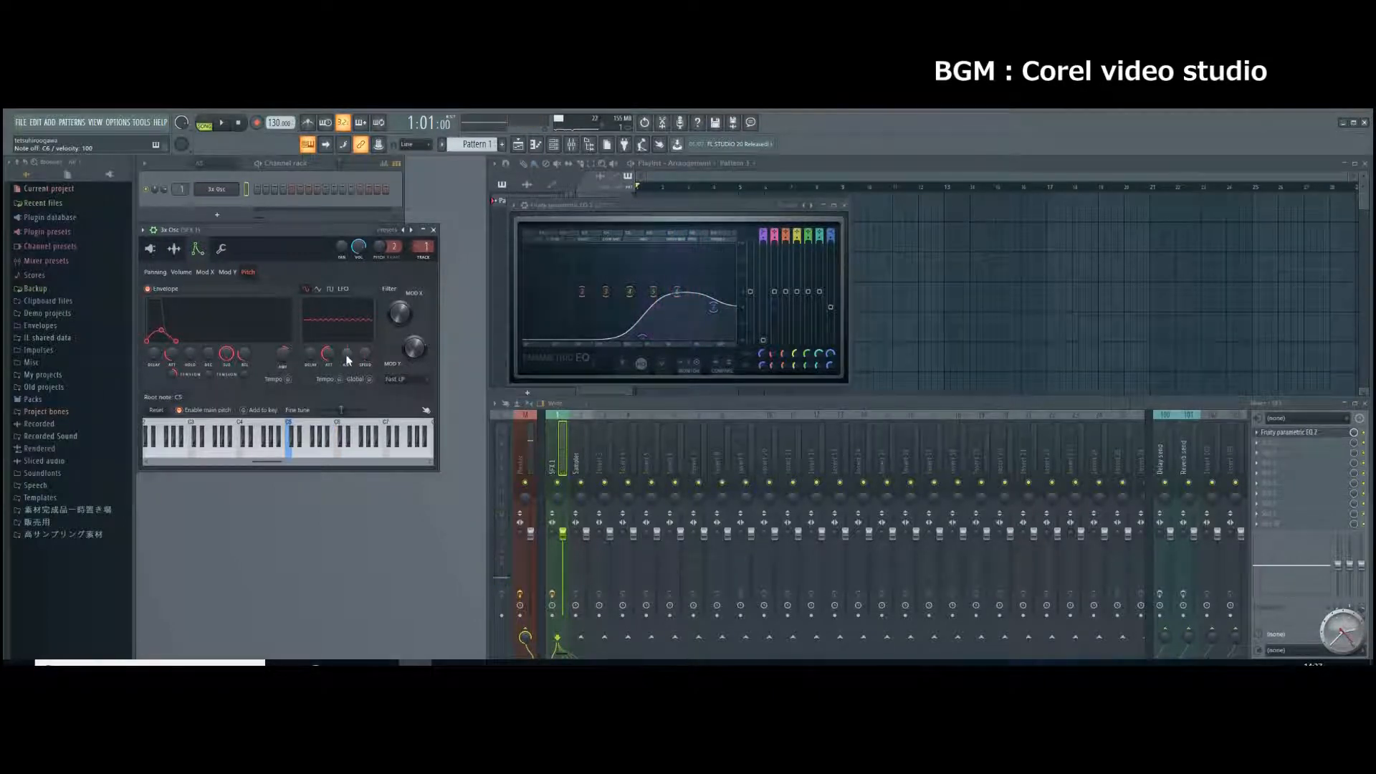
Step: Record a sustained C6 note for the 3x Osc channel in Pattern 1 and open it in the piano roll
{"action": "left_click", "coordinate": [258, 125]}
{"action": "left_click", "coordinate": [225, 126]}
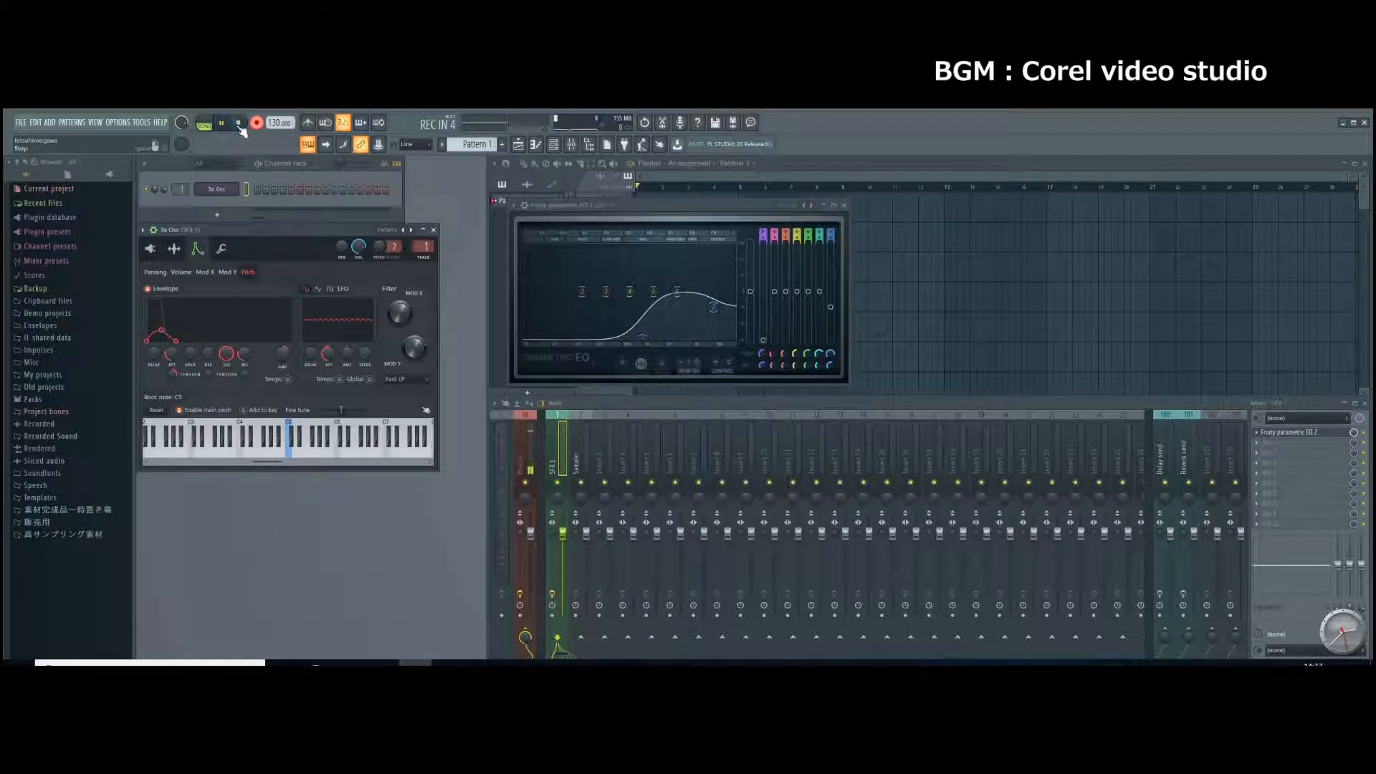
{"action": "key", "text": "q"}
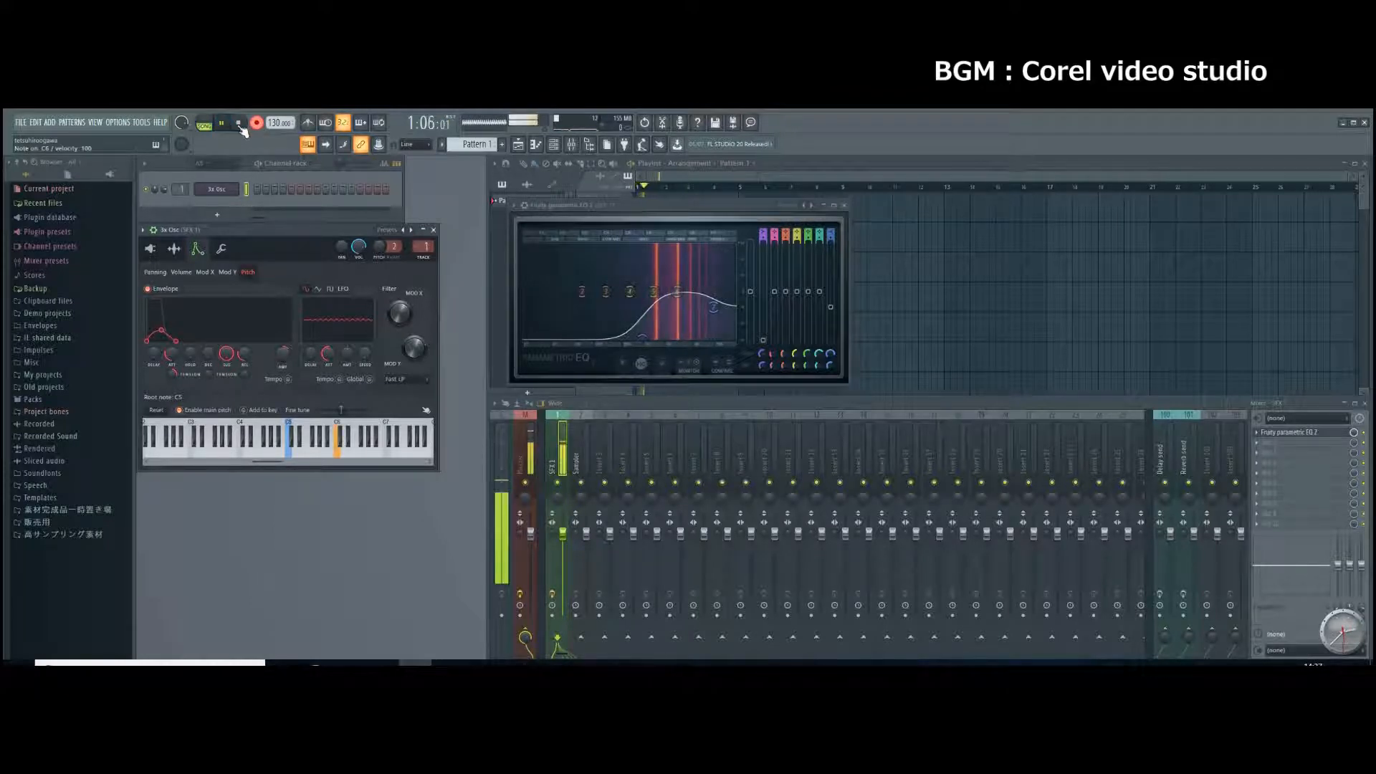
{"action": "left_click", "coordinate": [238, 123]}
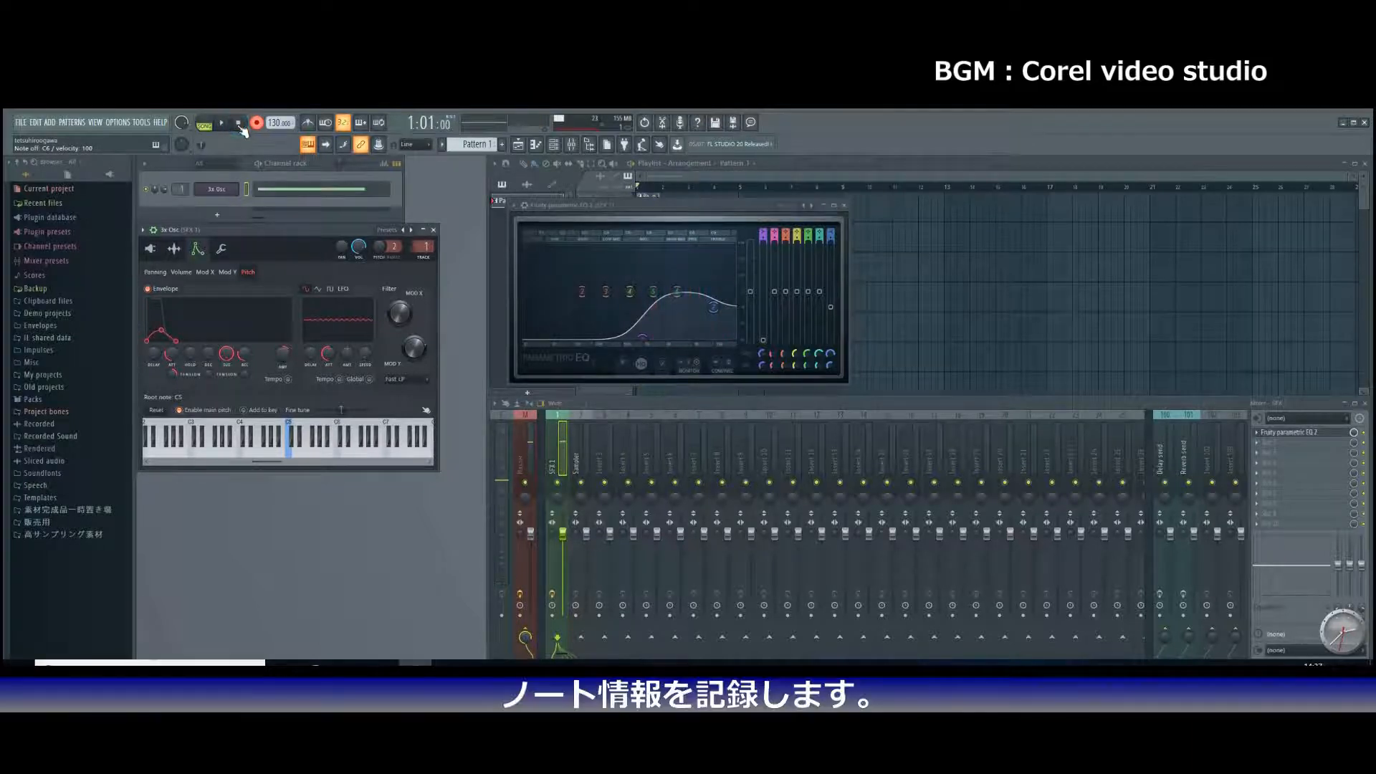
{"action": "left_click", "coordinate": [271, 190]}
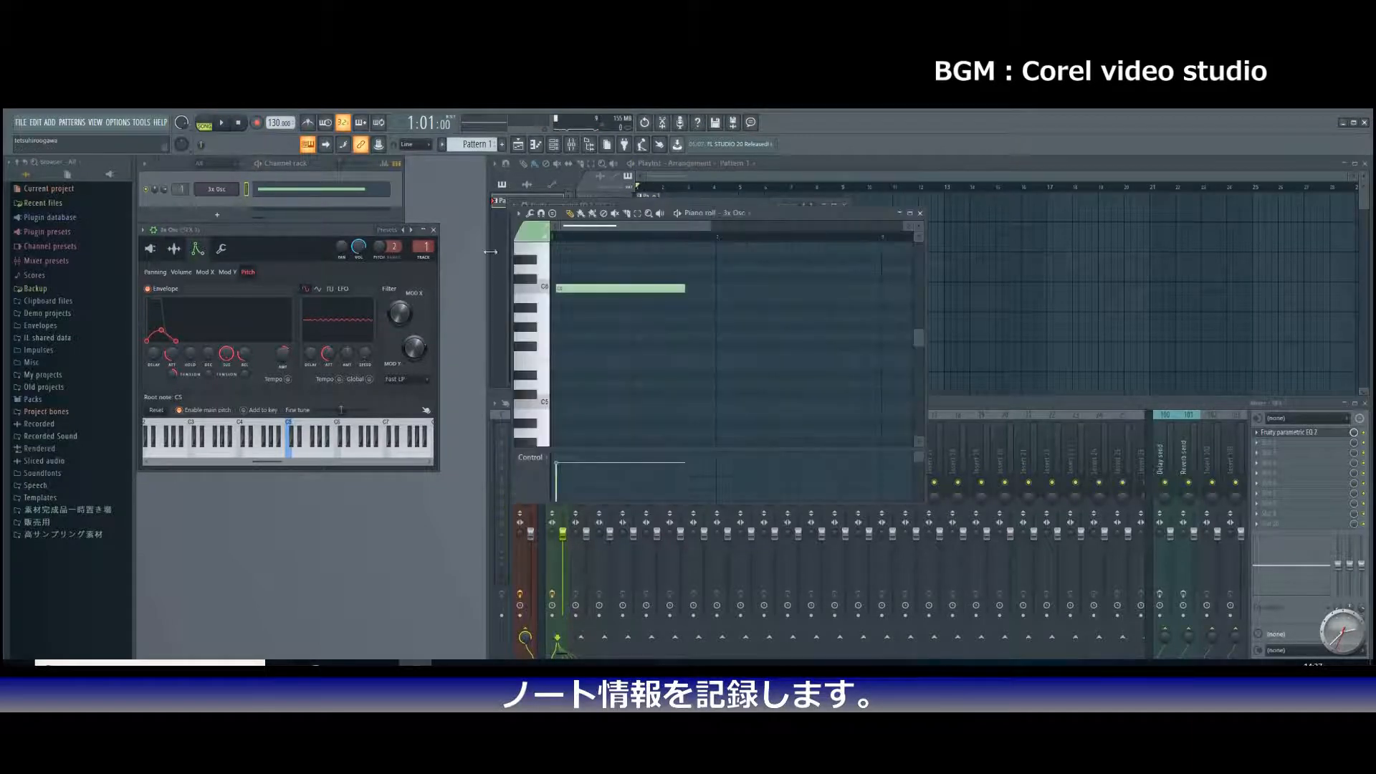
Step: Move the recorded C6 note to the very start of Pattern 1, play it back and close the piano roll
{"action": "left_click_drag", "start_coordinate": [579, 291], "coordinate": [567, 292]}
{"action": "key", "text": "space"}
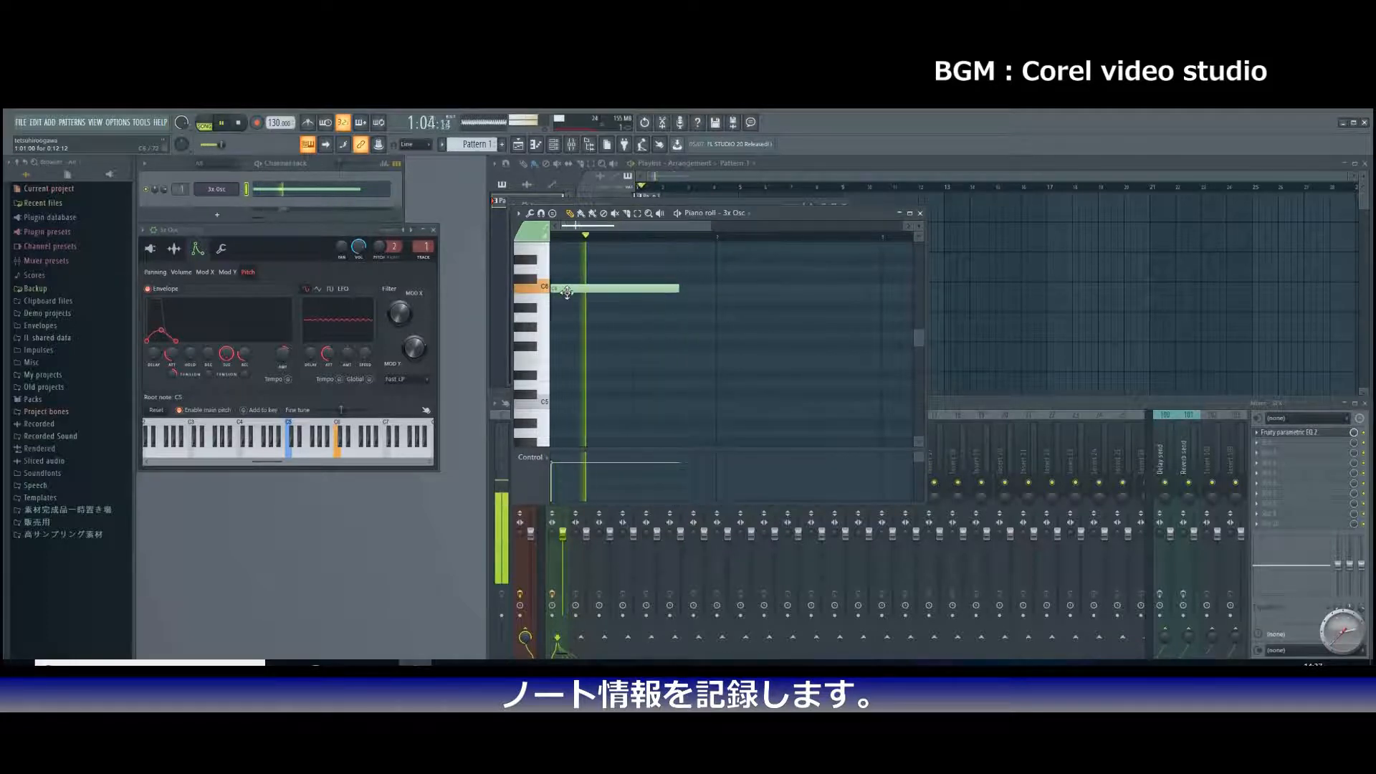
{"action": "key", "text": "space"}
{"action": "left_click", "coordinate": [921, 213]}
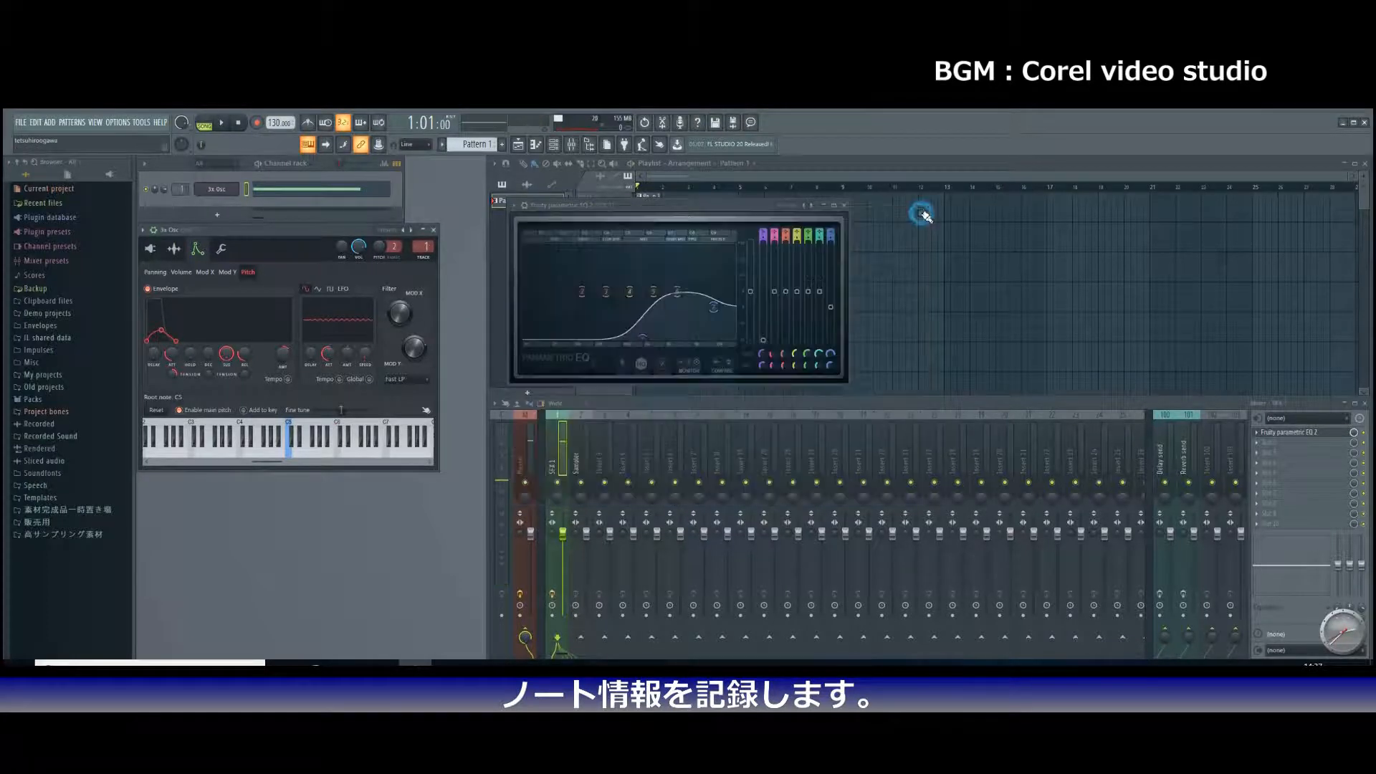
Step: Play back the Pattern 1 clip in the playlist to check the recorded scream
{"action": "left_click", "coordinate": [915, 251]}
{"action": "scroll", "coordinate": [731, 276], "scroll_direction": "up", "scroll_amount": 10}
{"action": "key", "text": "space"}
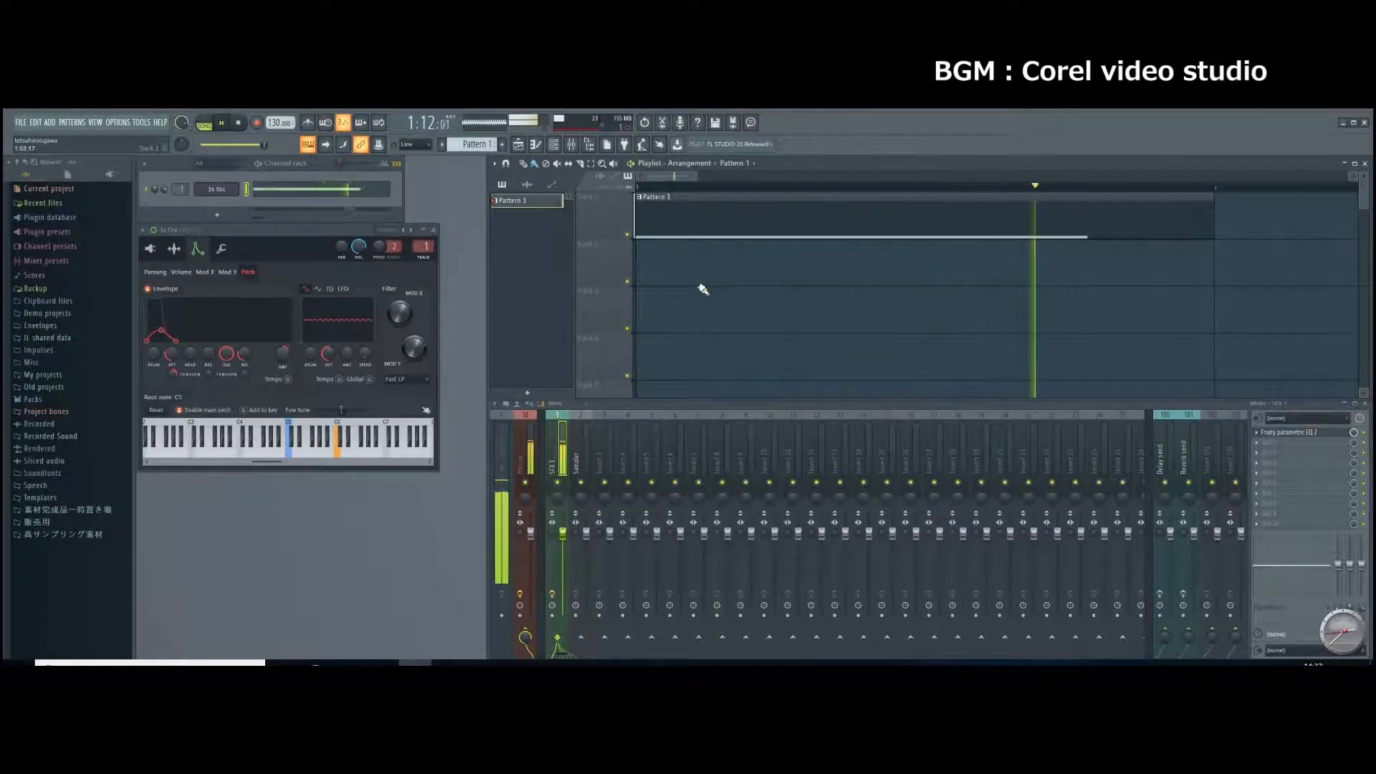
{"action": "key", "text": "space"}
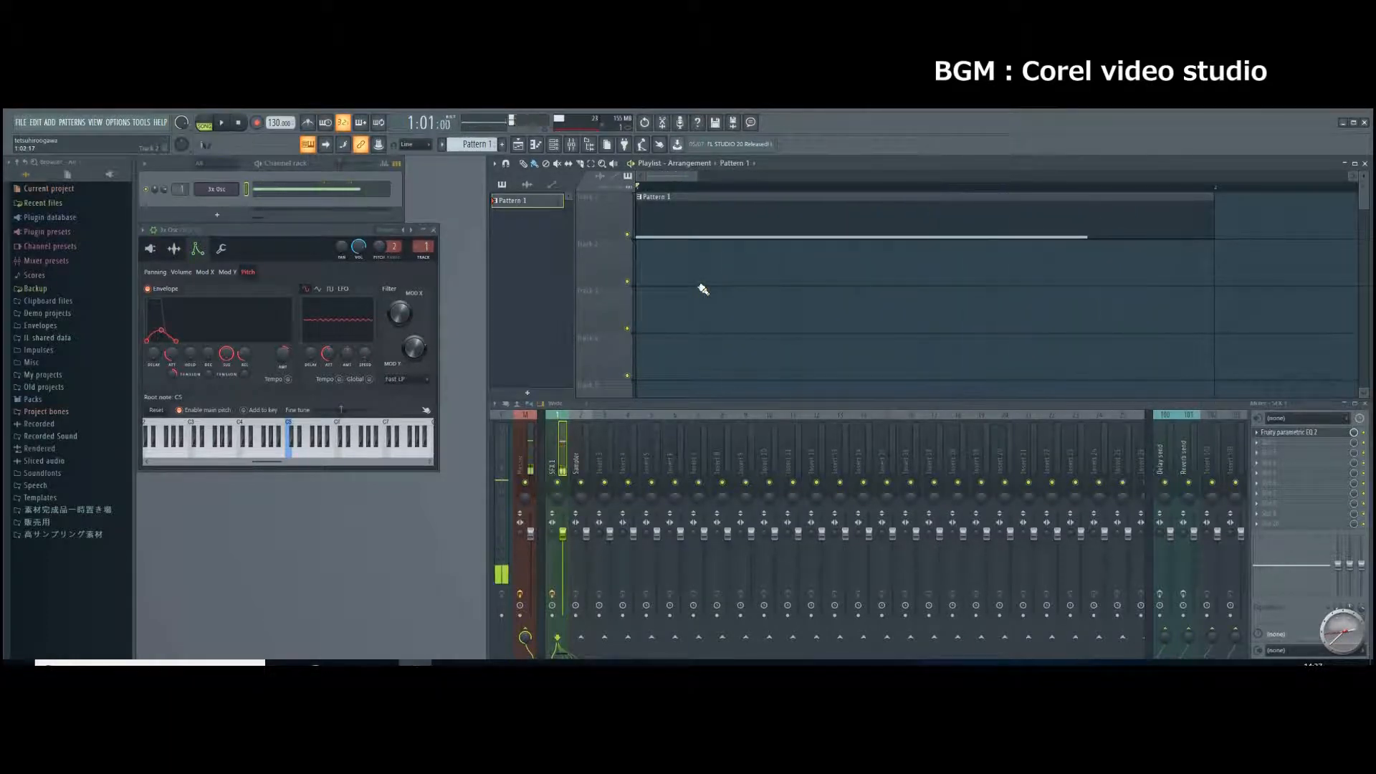
Step: Add Fruity Reverb 2 below the EQ on the SFX 1 mixer track and raise its wet level during playback
{"action": "left_click", "coordinate": [1320, 456]}
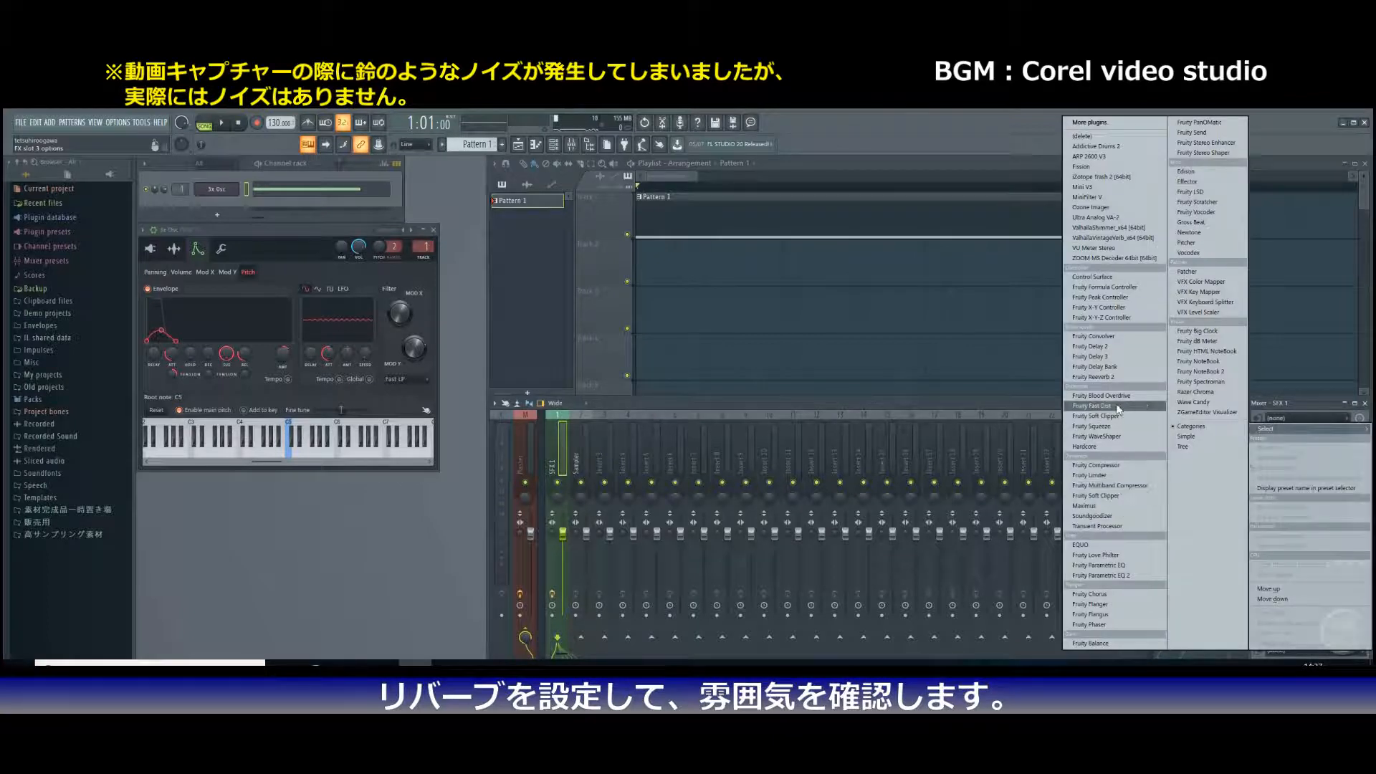
{"action": "left_click", "coordinate": [1111, 377]}
{"action": "key", "text": "space"}
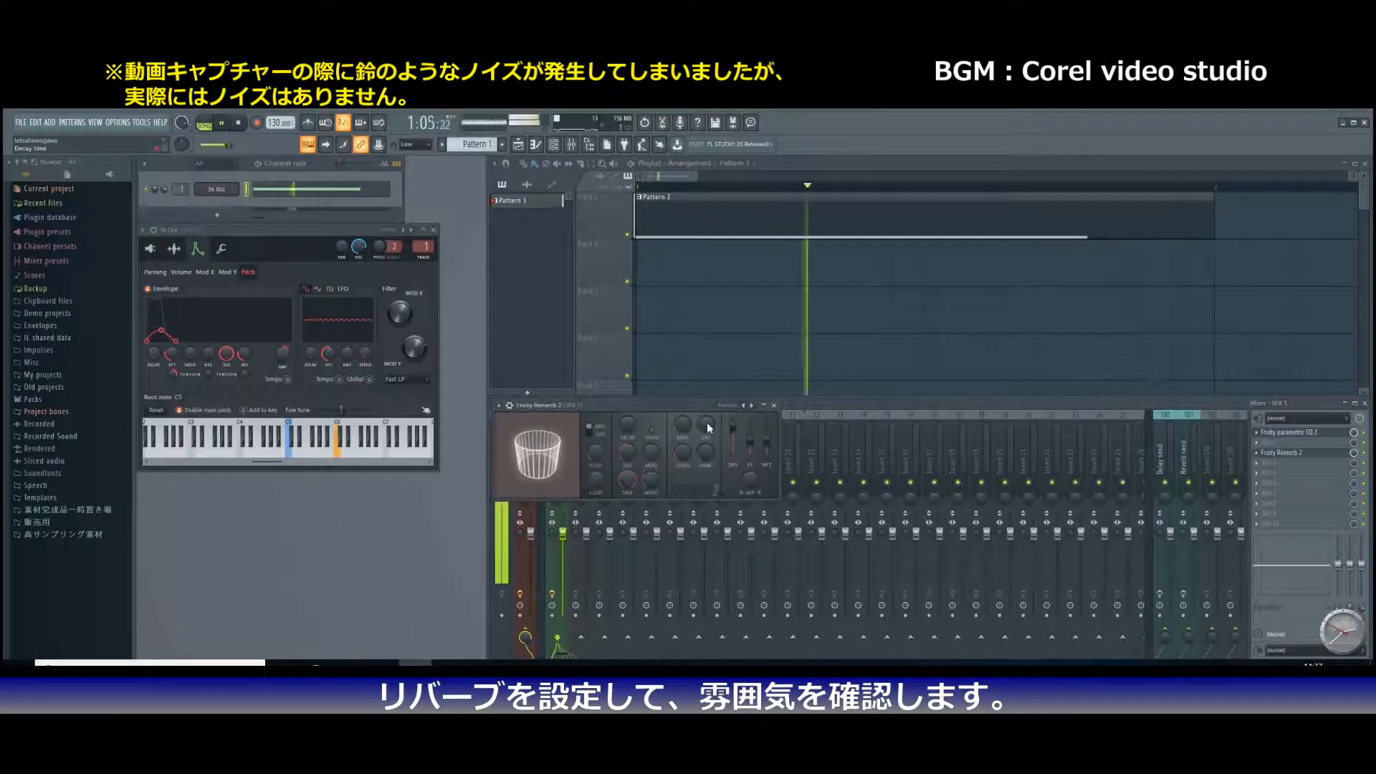
{"action": "left_click_drag", "start_coordinate": [766, 440], "coordinate": [766, 428]}
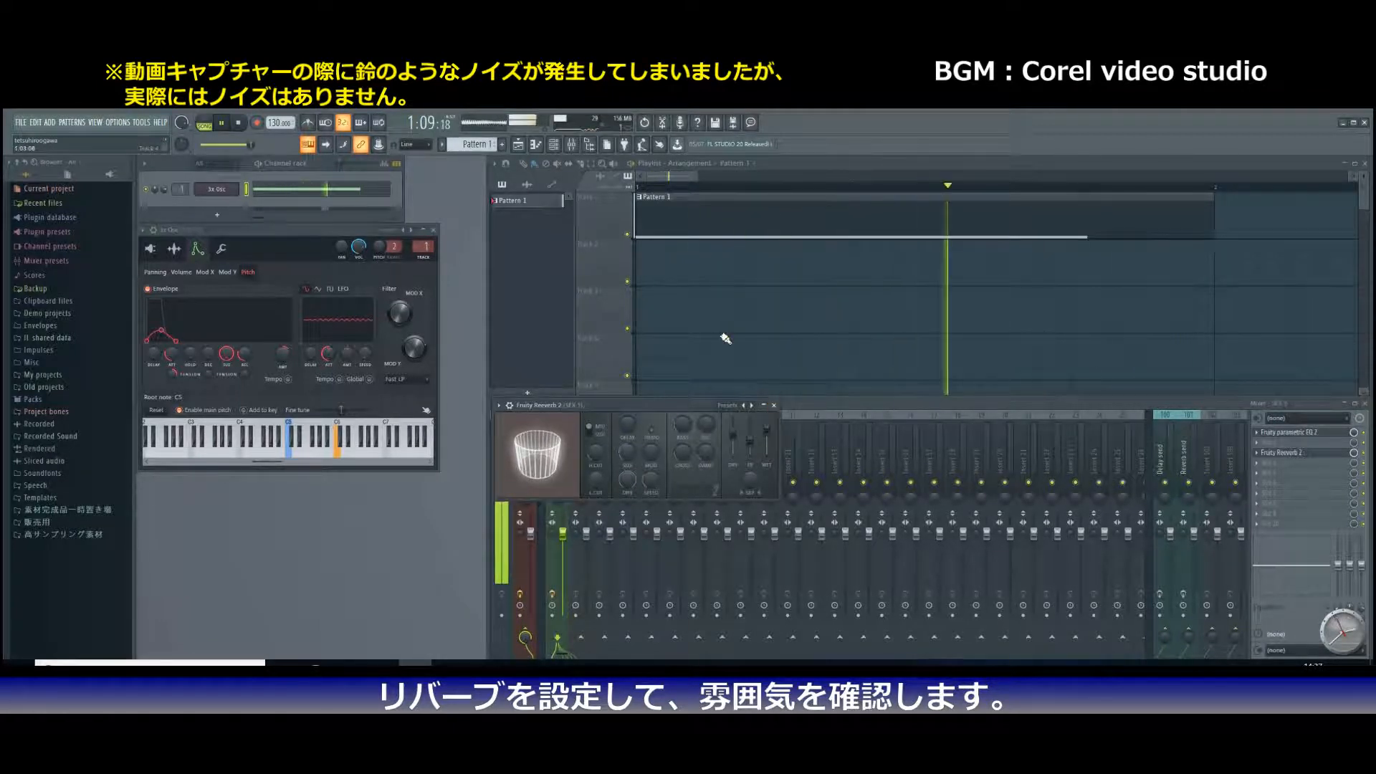
{"action": "key", "text": "space"}
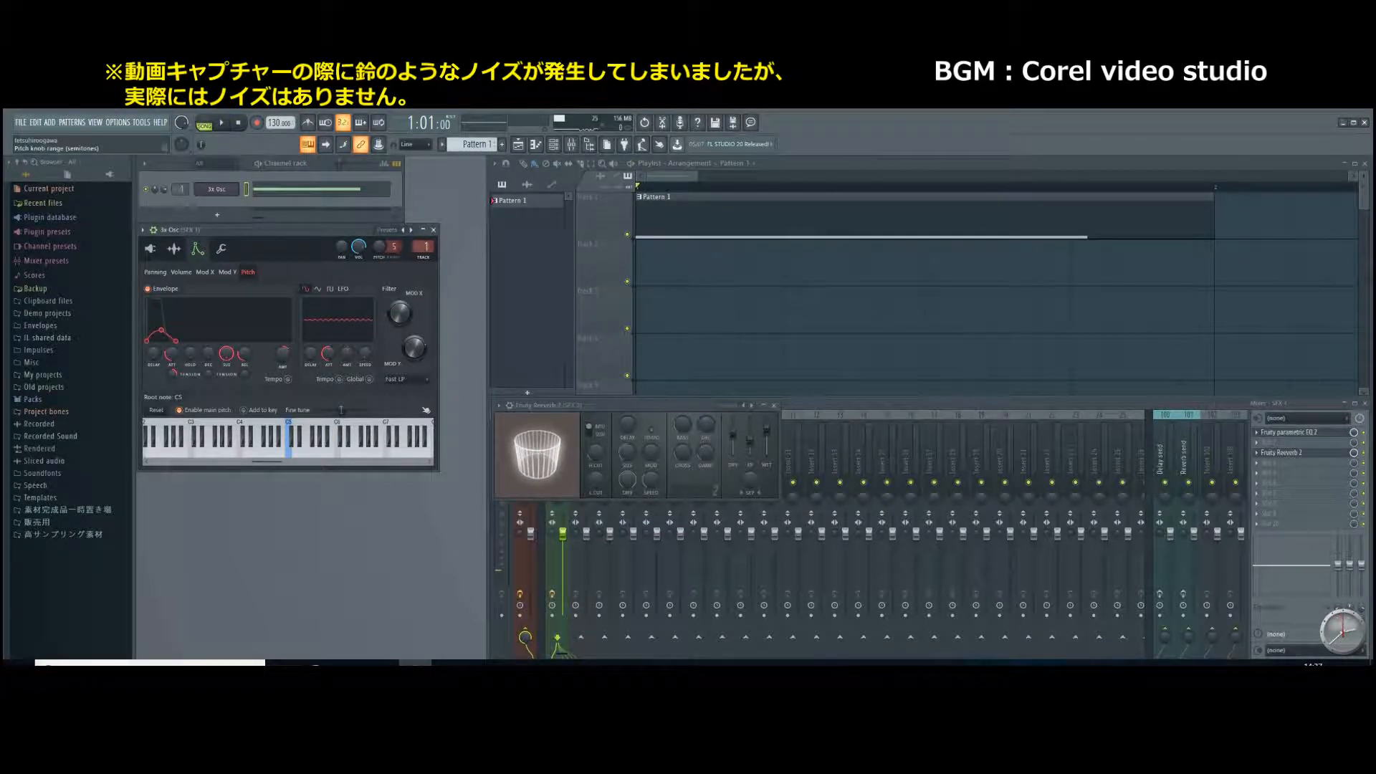
Step: Create an automation clip for the 3x Osc channel pitch, shorten it to the note's length and lower its end point
{"action": "right_click", "coordinate": [382, 250]}
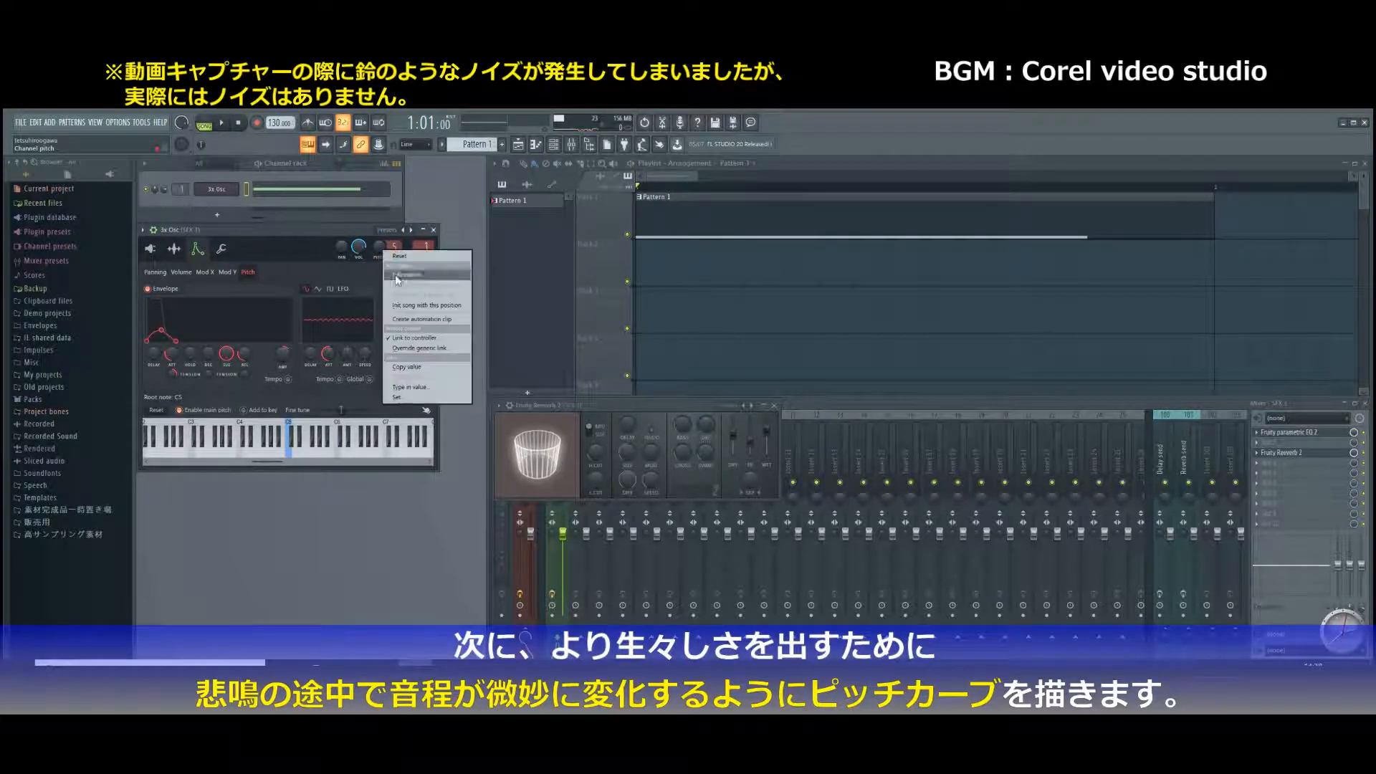
{"action": "left_click", "coordinate": [407, 321]}
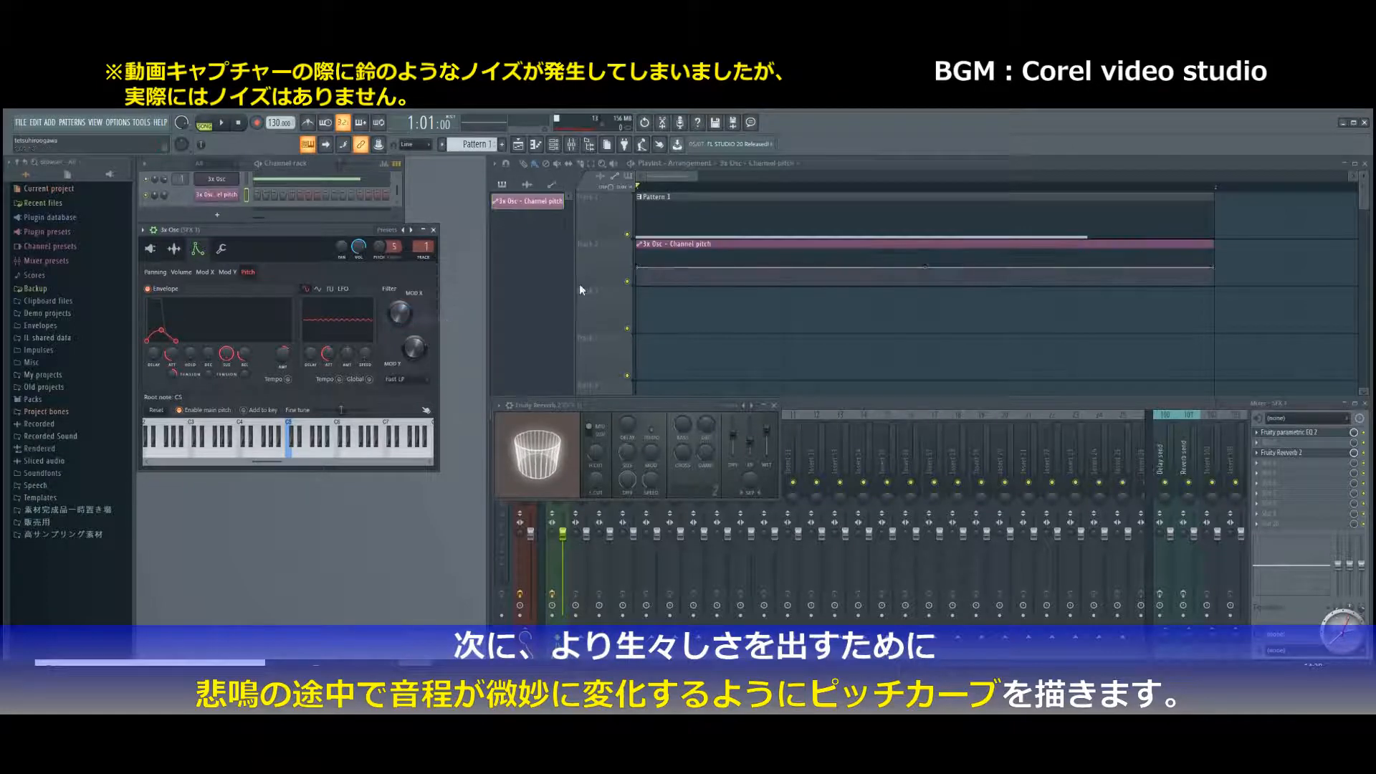
{"action": "left_click_drag", "start_coordinate": [1219, 269], "coordinate": [1088, 282]}
{"action": "key", "text": "space"}
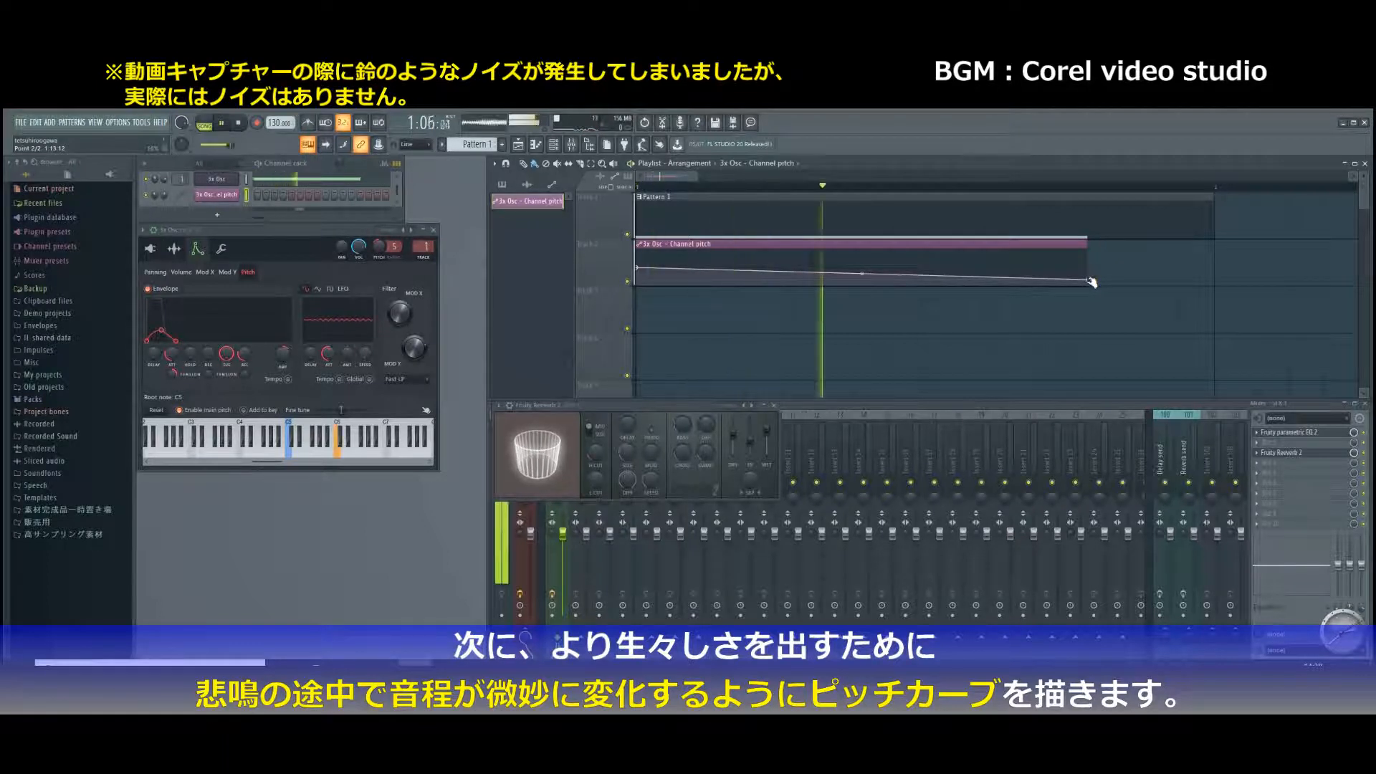
Step: Add several points to the channel pitch curve and adjust its end so the pitch rises slightly and gently falls at the end
{"action": "right_click", "coordinate": [818, 270]}
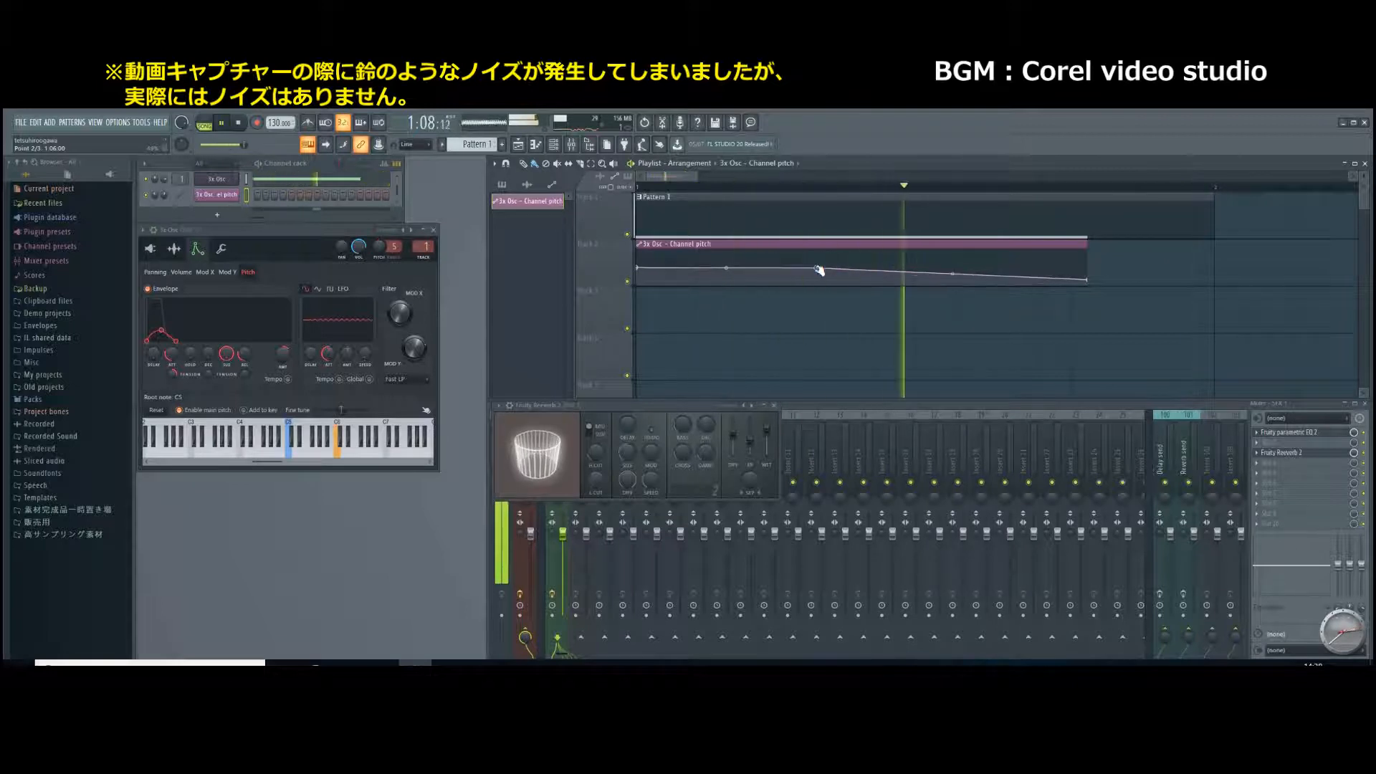
{"action": "left_click_drag", "start_coordinate": [1087, 280], "coordinate": [1087, 276]}
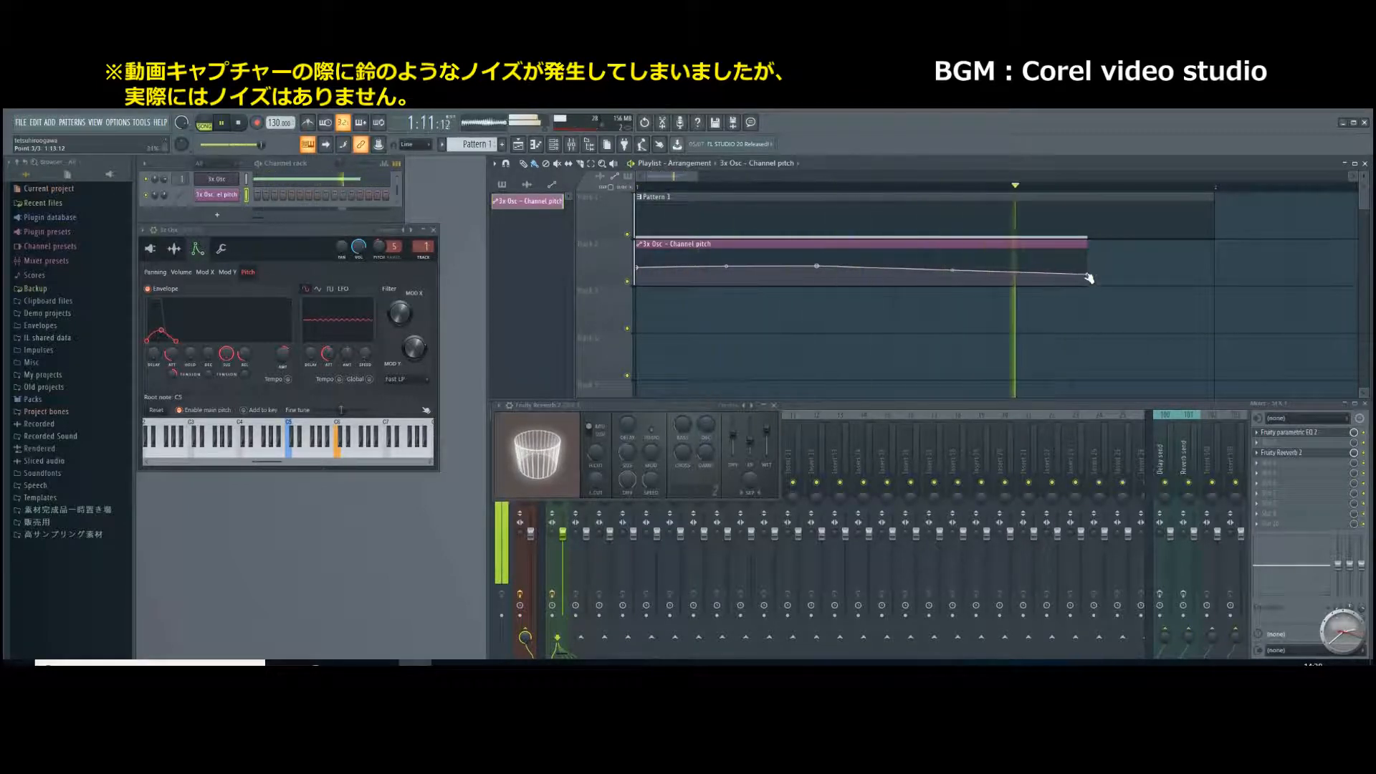
{"action": "left_click_drag", "start_coordinate": [1088, 277], "coordinate": [1091, 271]}
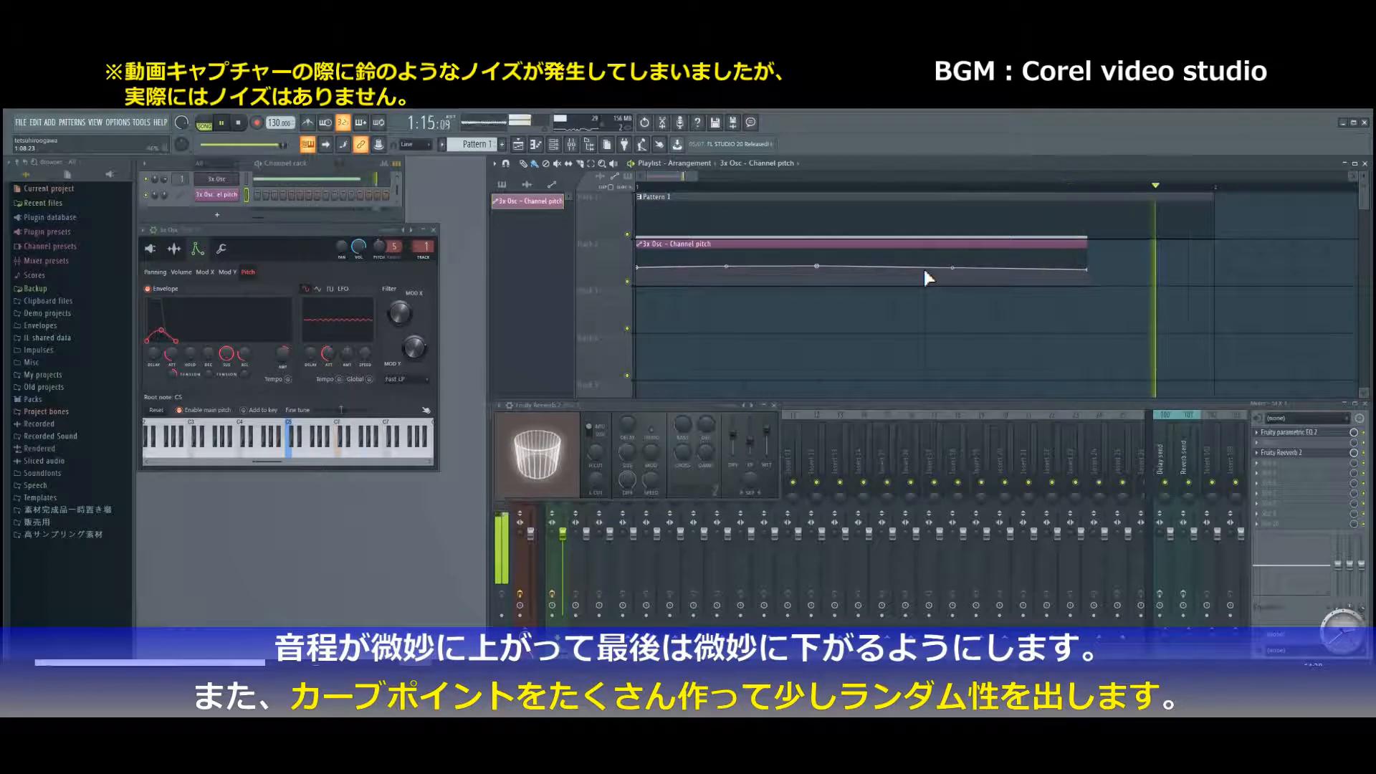
{"action": "right_click", "coordinate": [890, 268]}
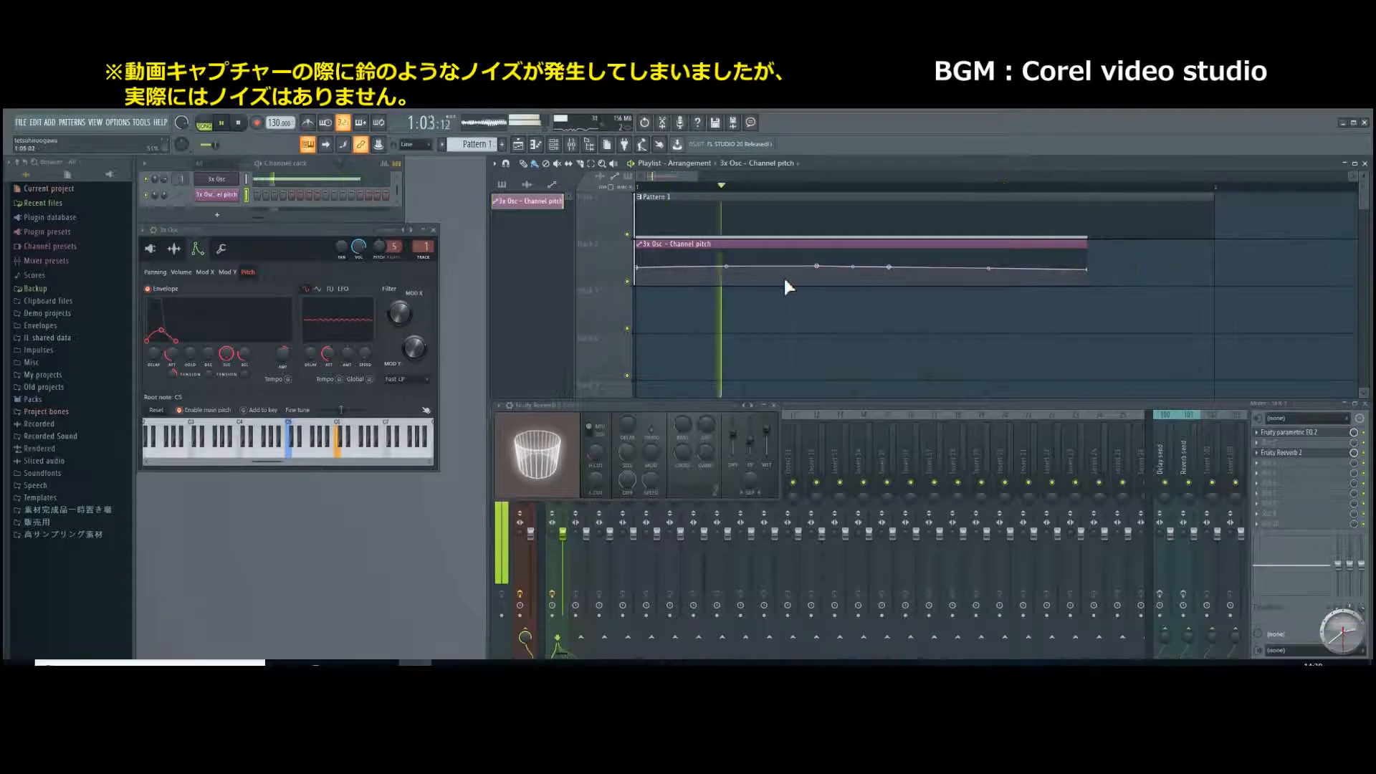
{"action": "right_click", "coordinate": [746, 267]}
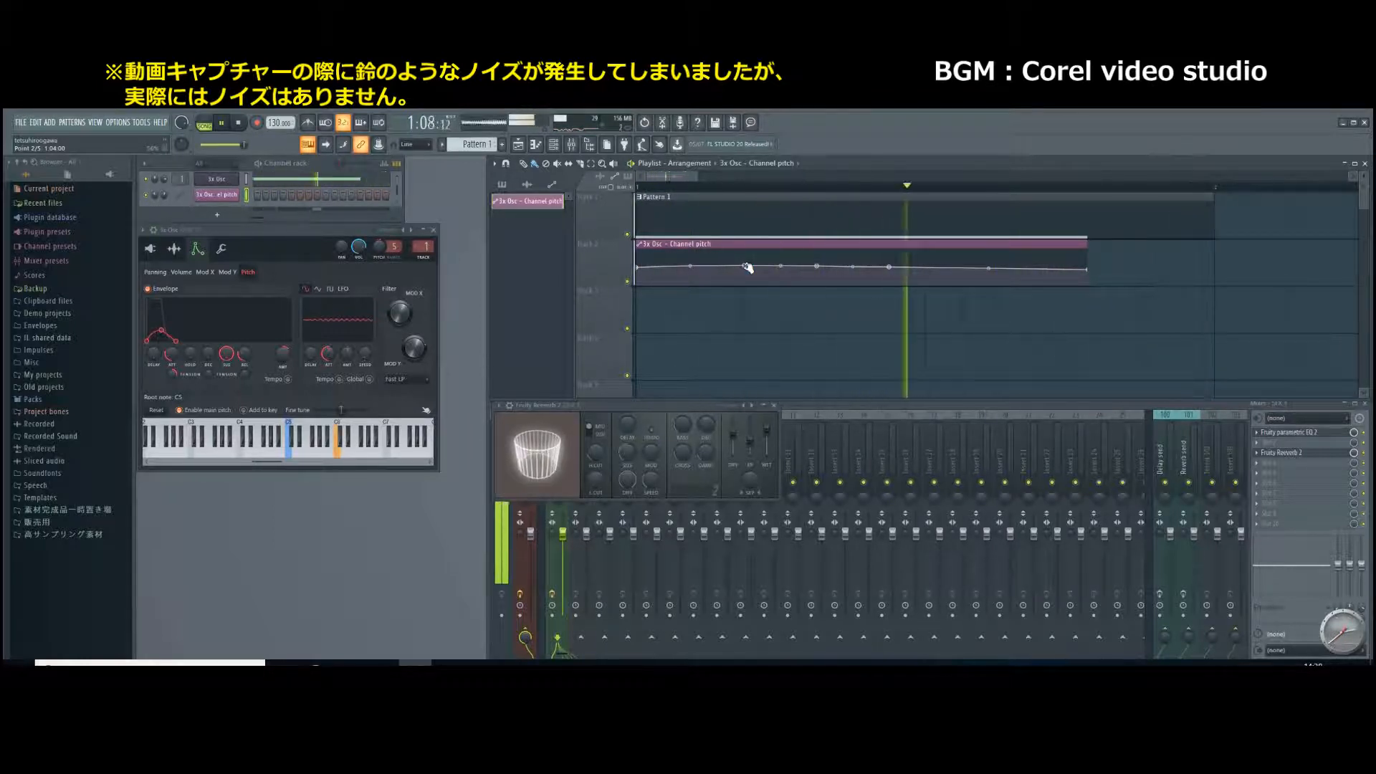
Step: Slightly lengthen the attack of the 3x Osc pitch envelope while listening to the playback
{"action": "key", "text": "space"}
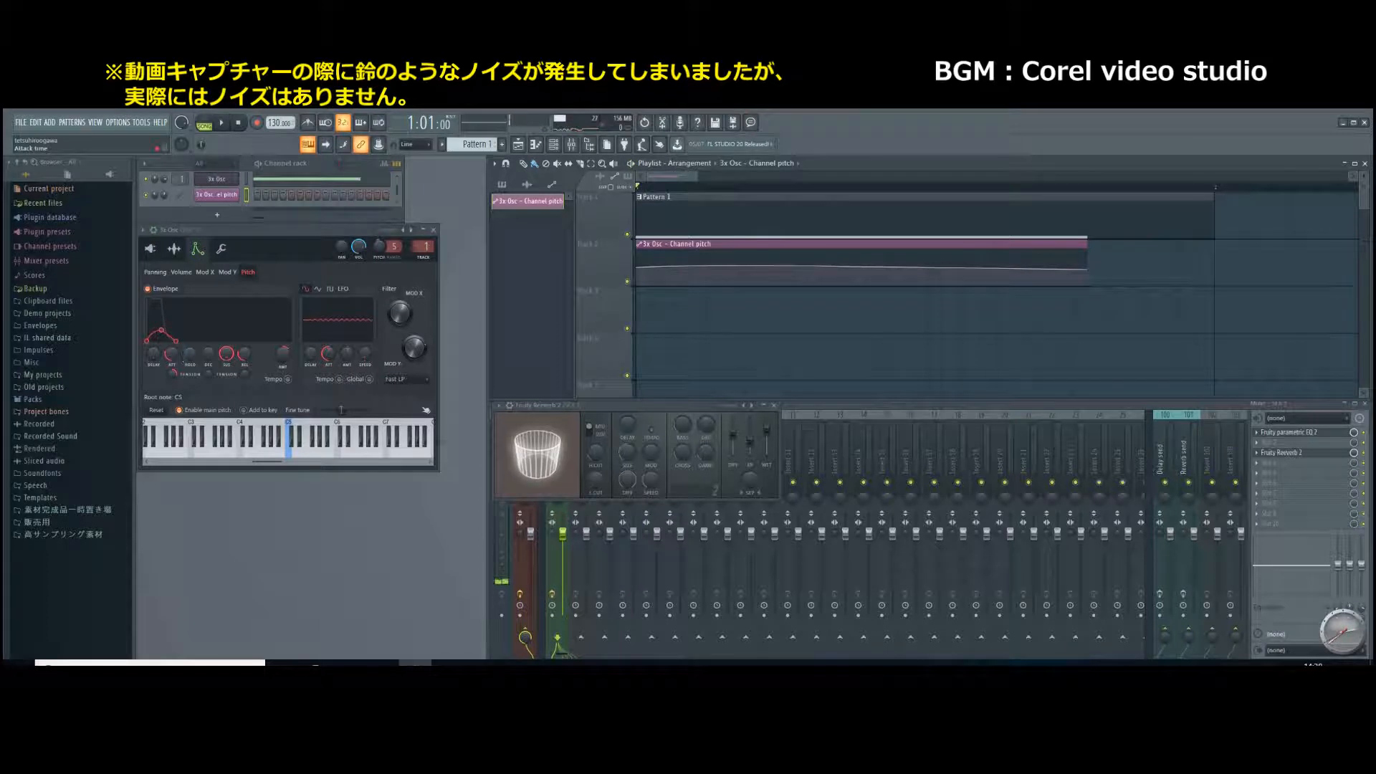
{"action": "key", "text": "space"}
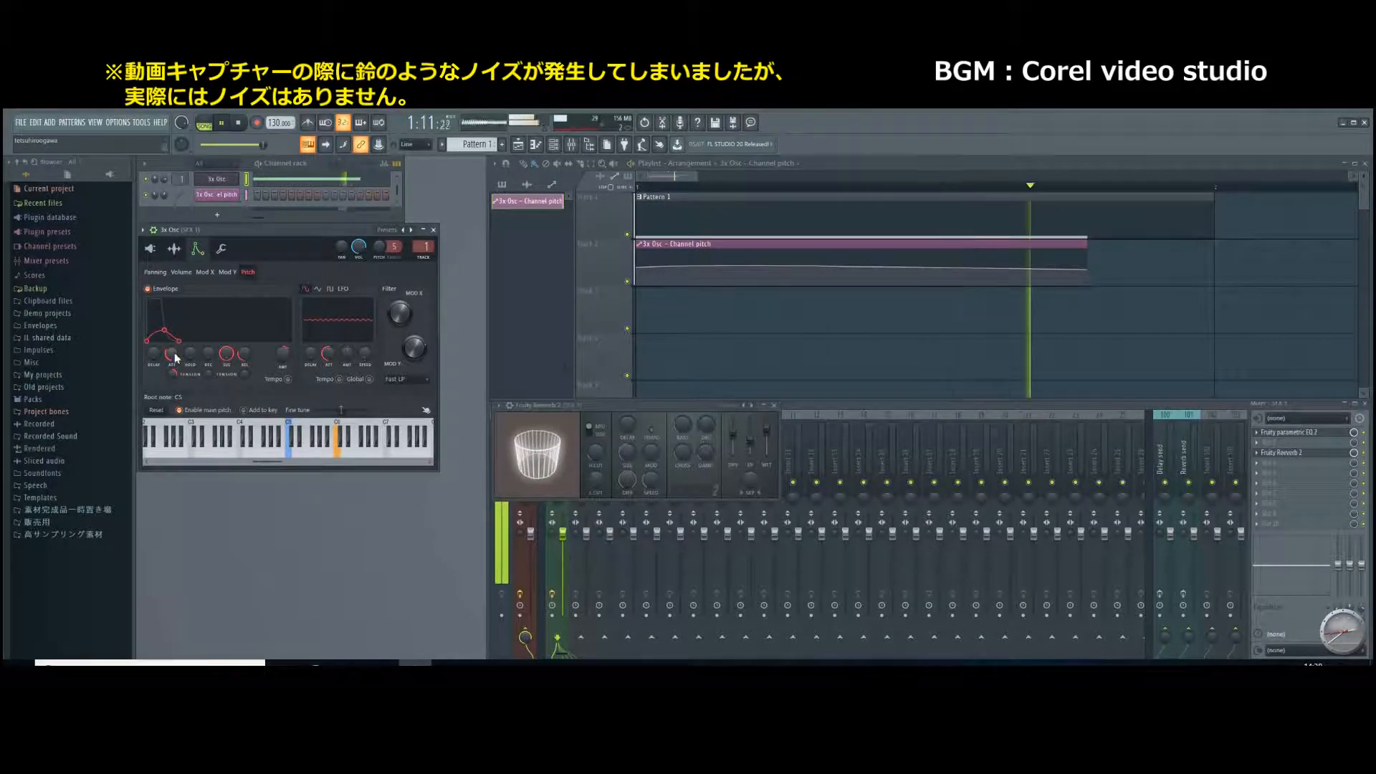
{"action": "key", "text": "space"}
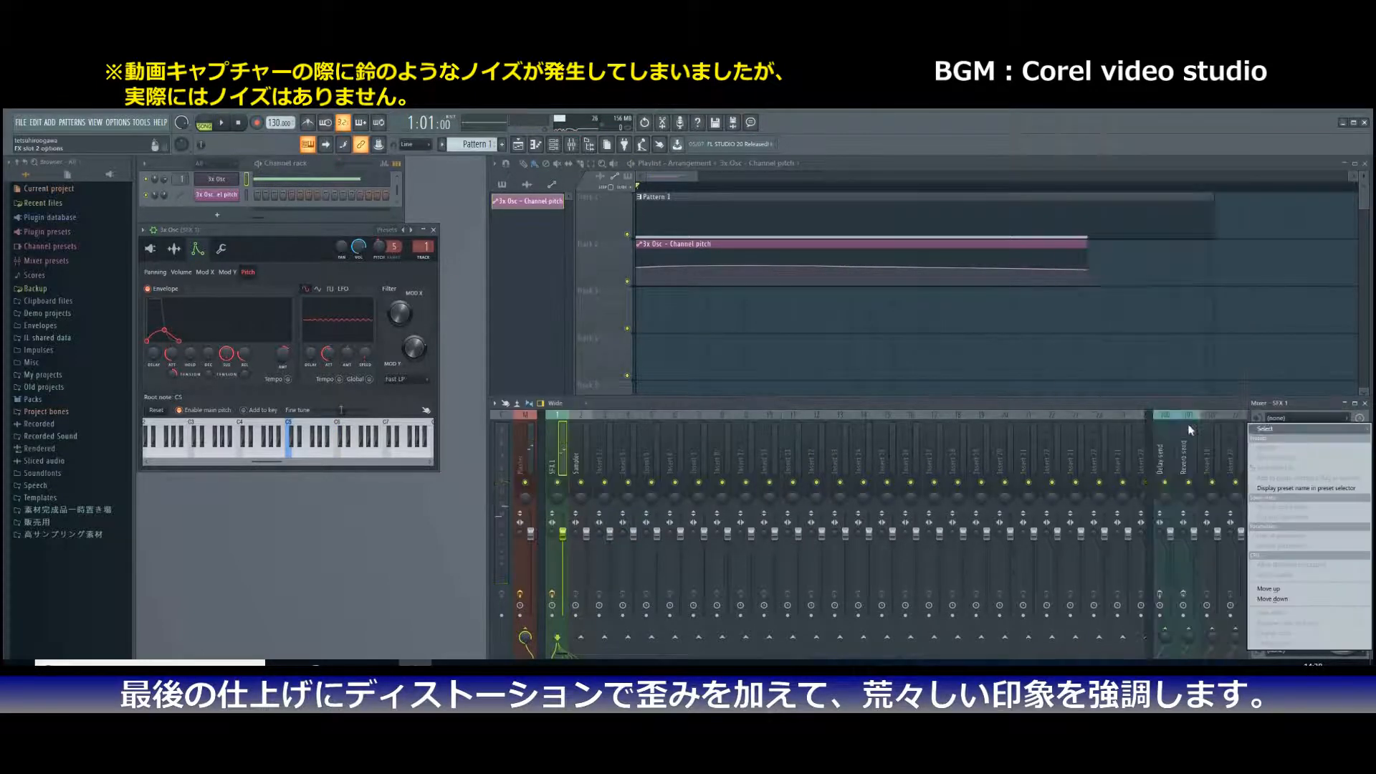
Step: Insert Fruity Blood Overdrive between the EQ and reverb, raising PreAmp to about 0.4 and lowering PostGain to about -0.24
{"action": "mouse_move", "coordinate": [1283, 428]}
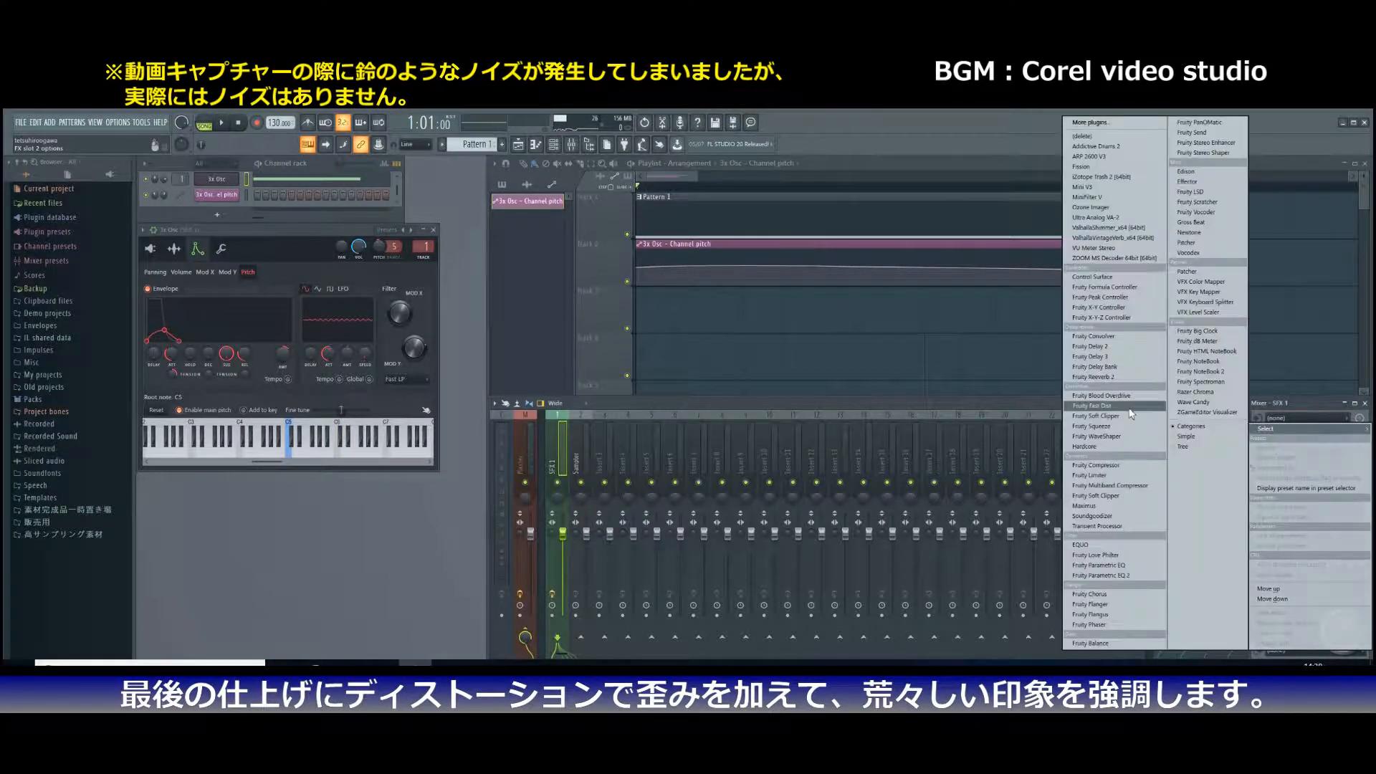
{"action": "left_click", "coordinate": [1107, 395]}
{"action": "left_click_drag", "start_coordinate": [762, 355], "coordinate": [762, 348]}
{"action": "key", "text": "space"}
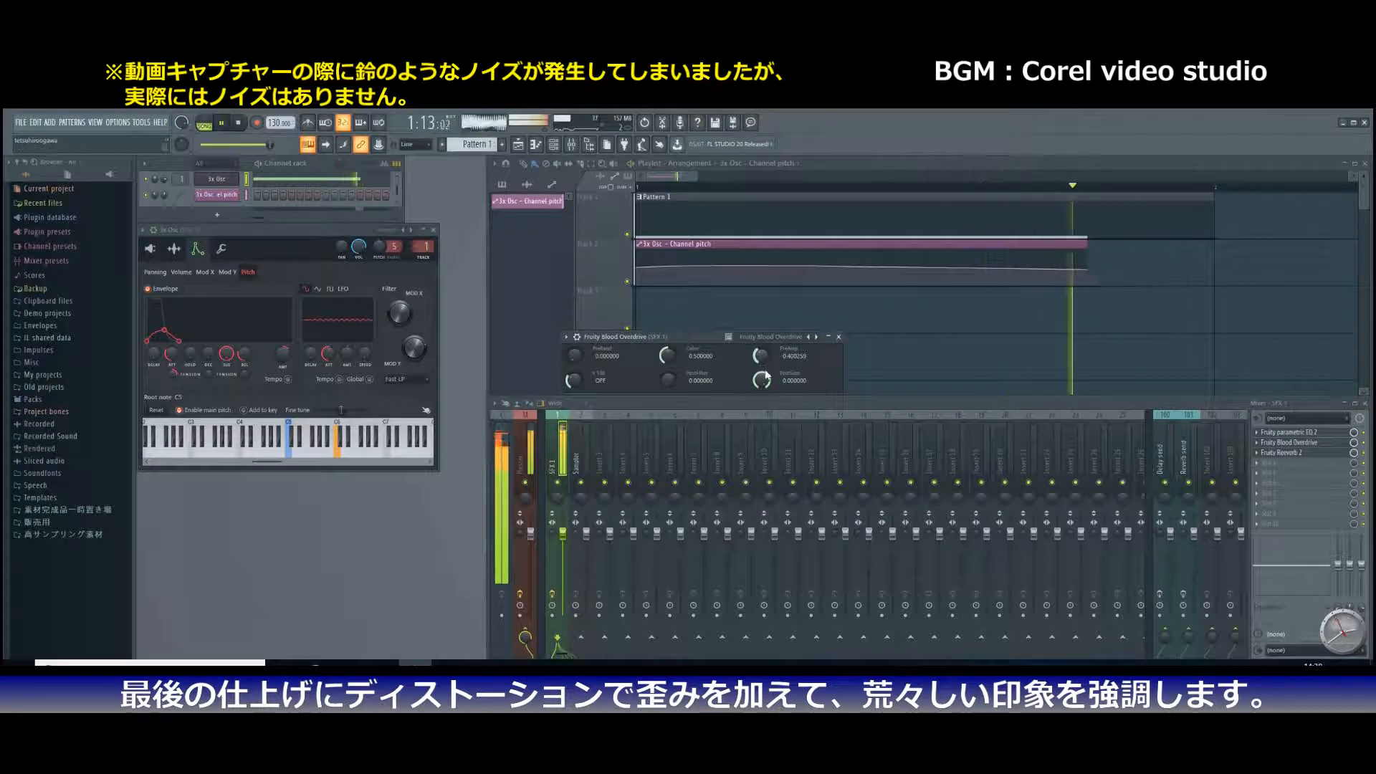
{"action": "left_click_drag", "start_coordinate": [762, 380], "coordinate": [762, 393]}
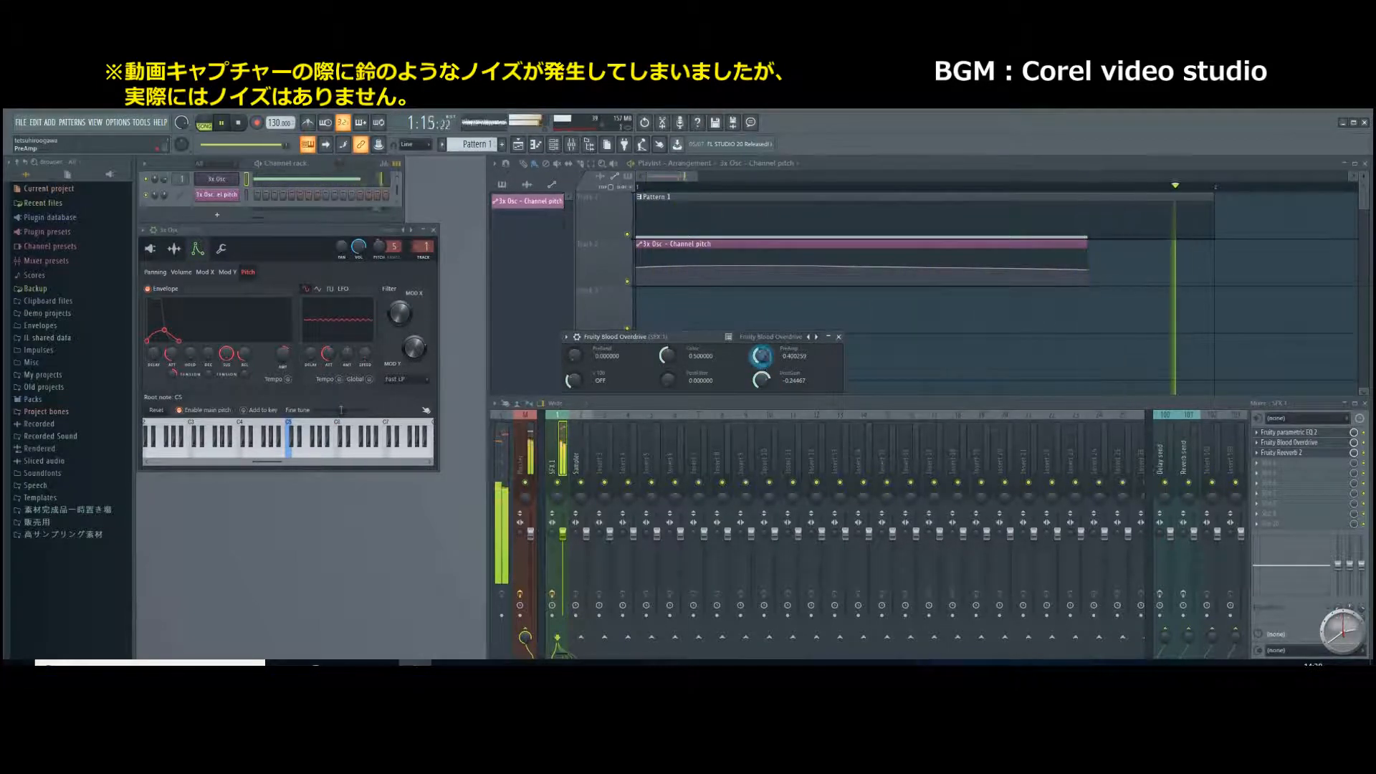
{"action": "key", "text": "space"}
Step: Create an automation clip for the Blood Overdrive PreAmp and shorten it to the length of the channel pitch clip
{"action": "right_click", "coordinate": [762, 357]}
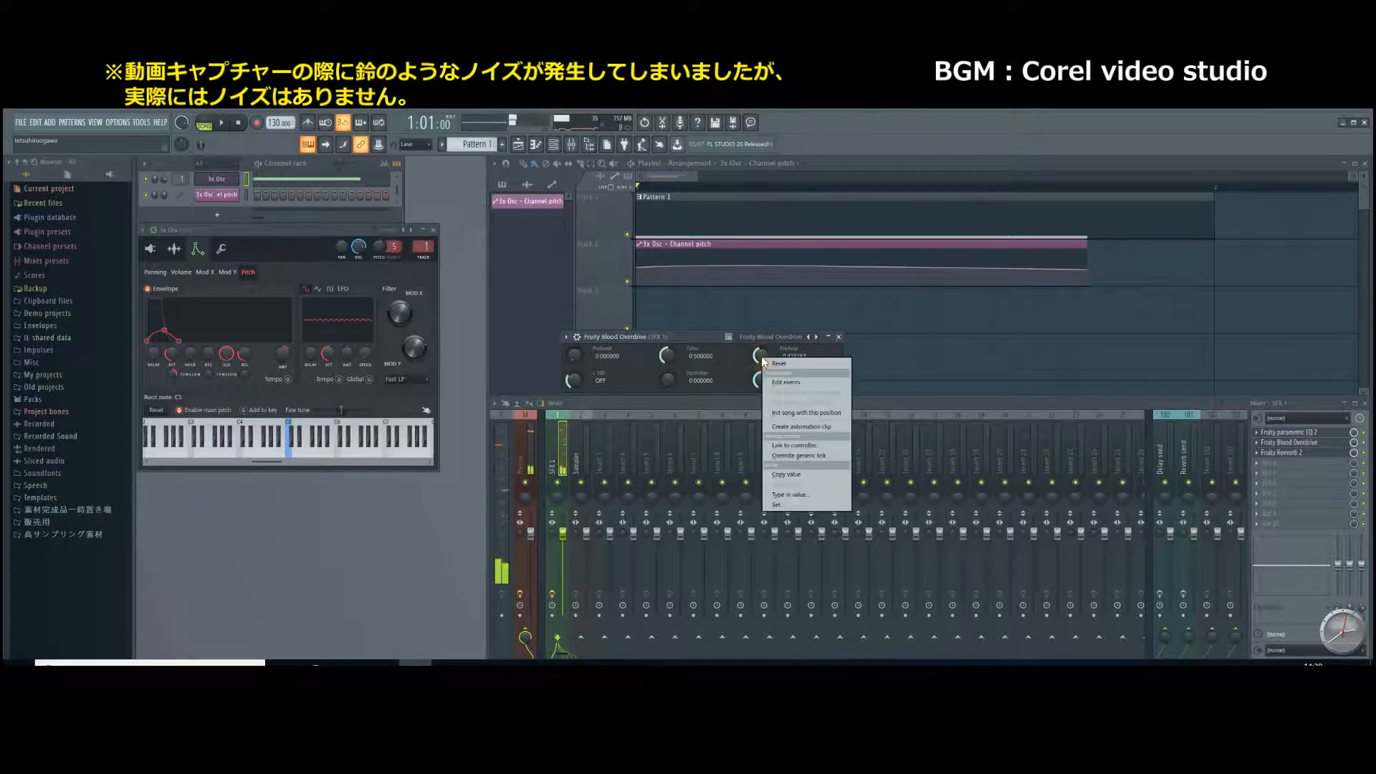
{"action": "left_click", "coordinate": [802, 426]}
{"action": "left_click_drag", "start_coordinate": [1217, 316], "coordinate": [1090, 322]}
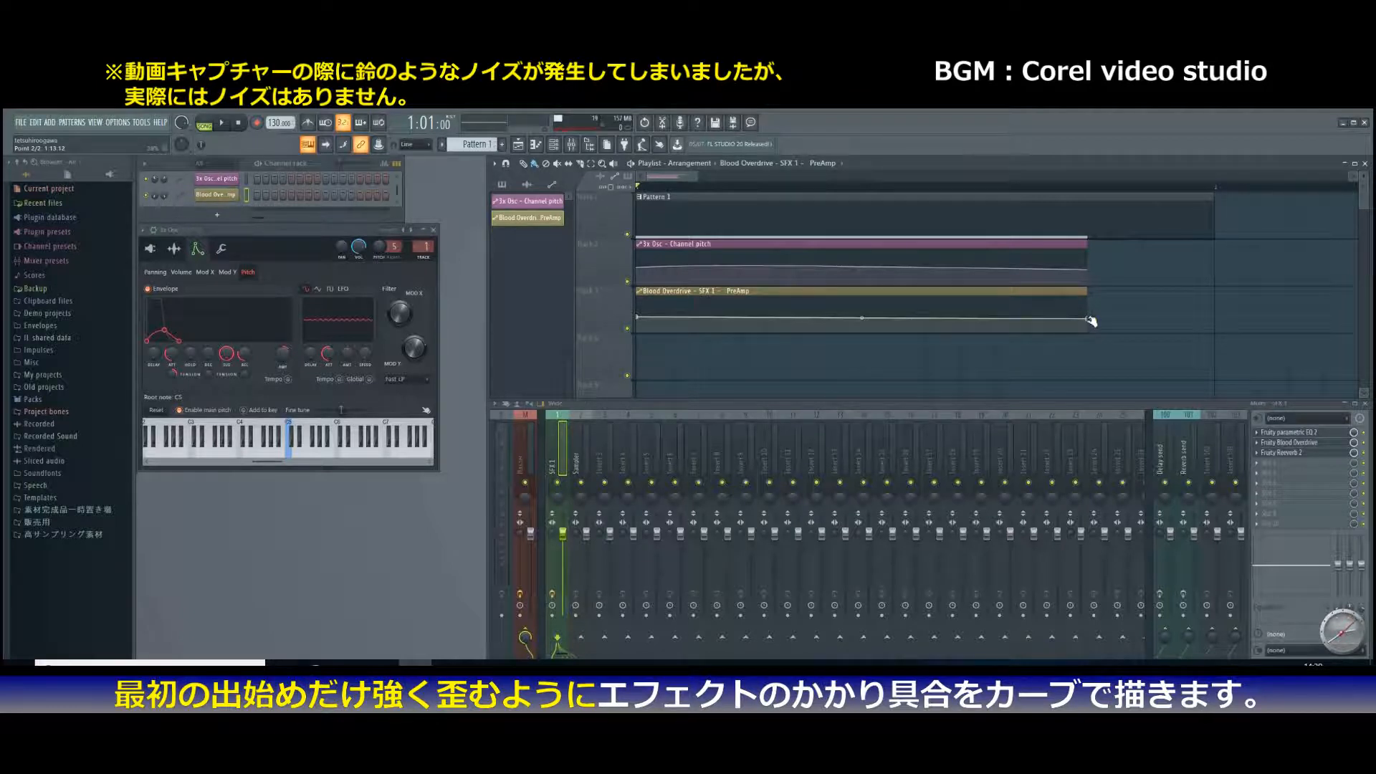
{"action": "key", "text": "space"}
Step: Shape the PreAmp curve with a raised start, a lowered end and a curved fall so distortion is strongest at the onset
{"action": "left_click_drag", "start_coordinate": [640, 319], "coordinate": [638, 309]}
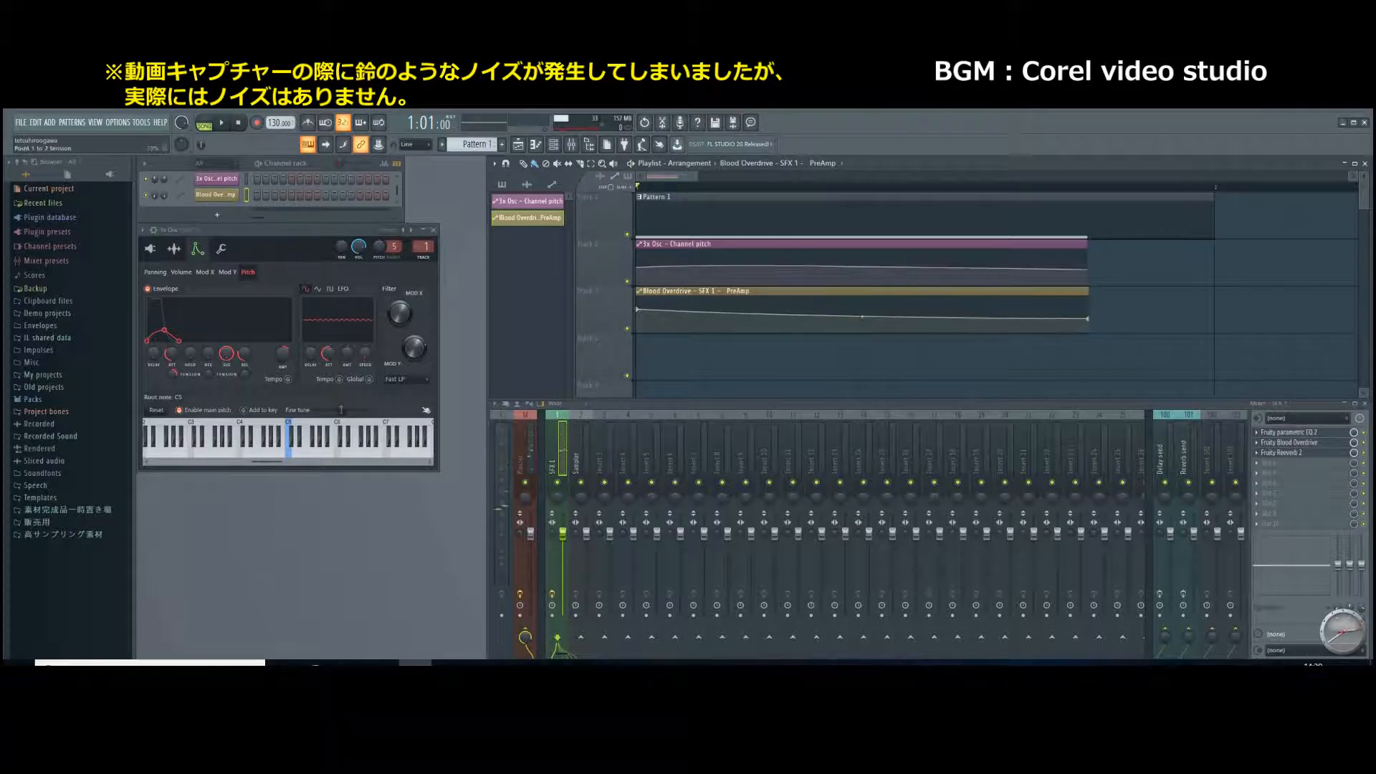
{"action": "key", "text": "space"}
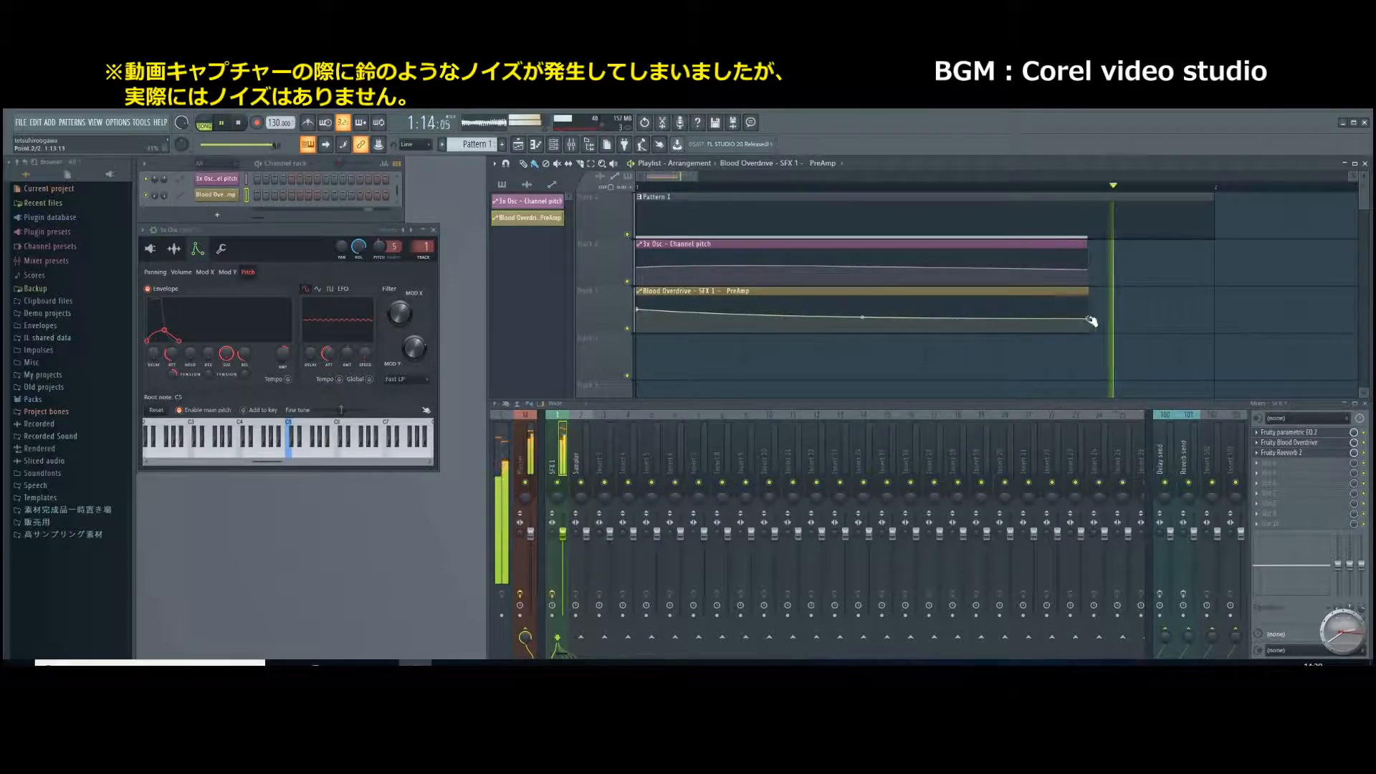
{"action": "left_click_drag", "start_coordinate": [1090, 318], "coordinate": [1090, 328]}
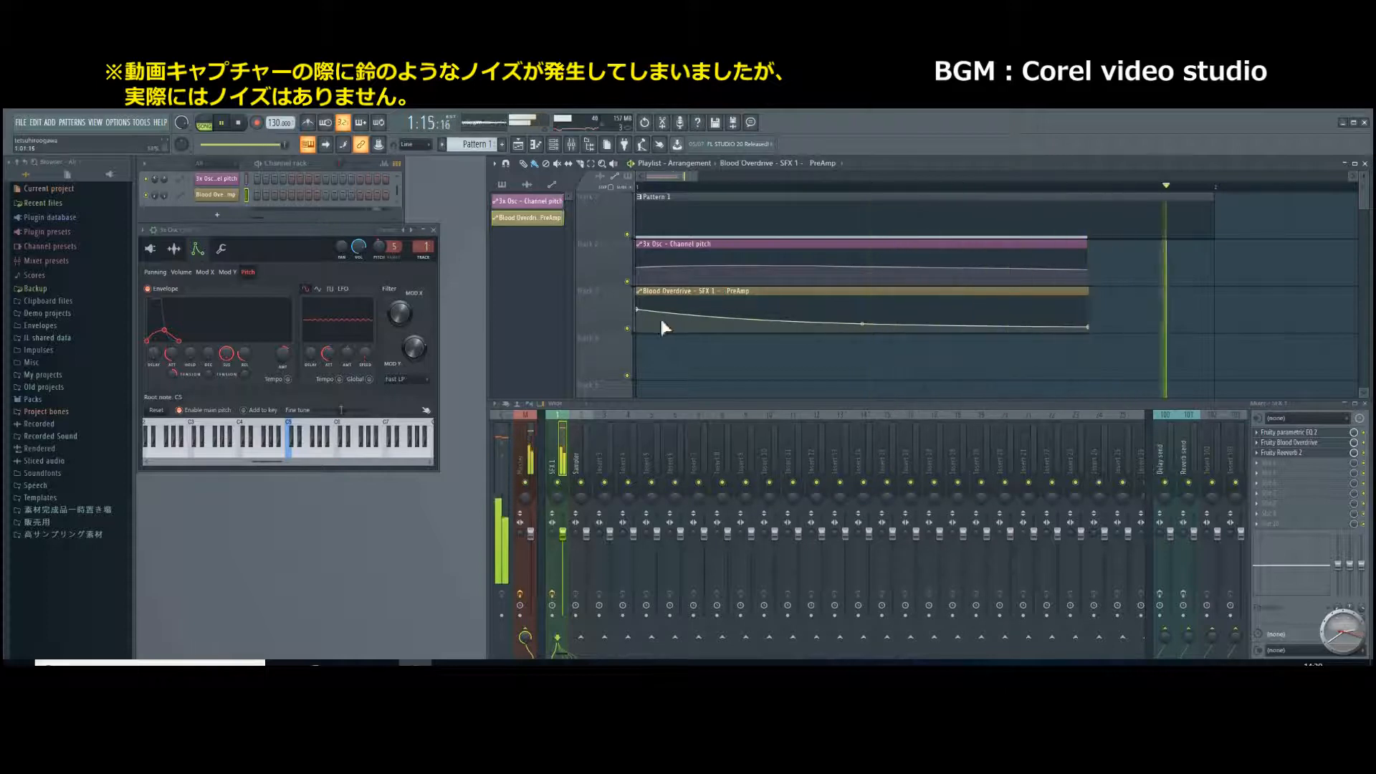
{"action": "left_click_drag", "start_coordinate": [864, 327], "coordinate": [865, 325]}
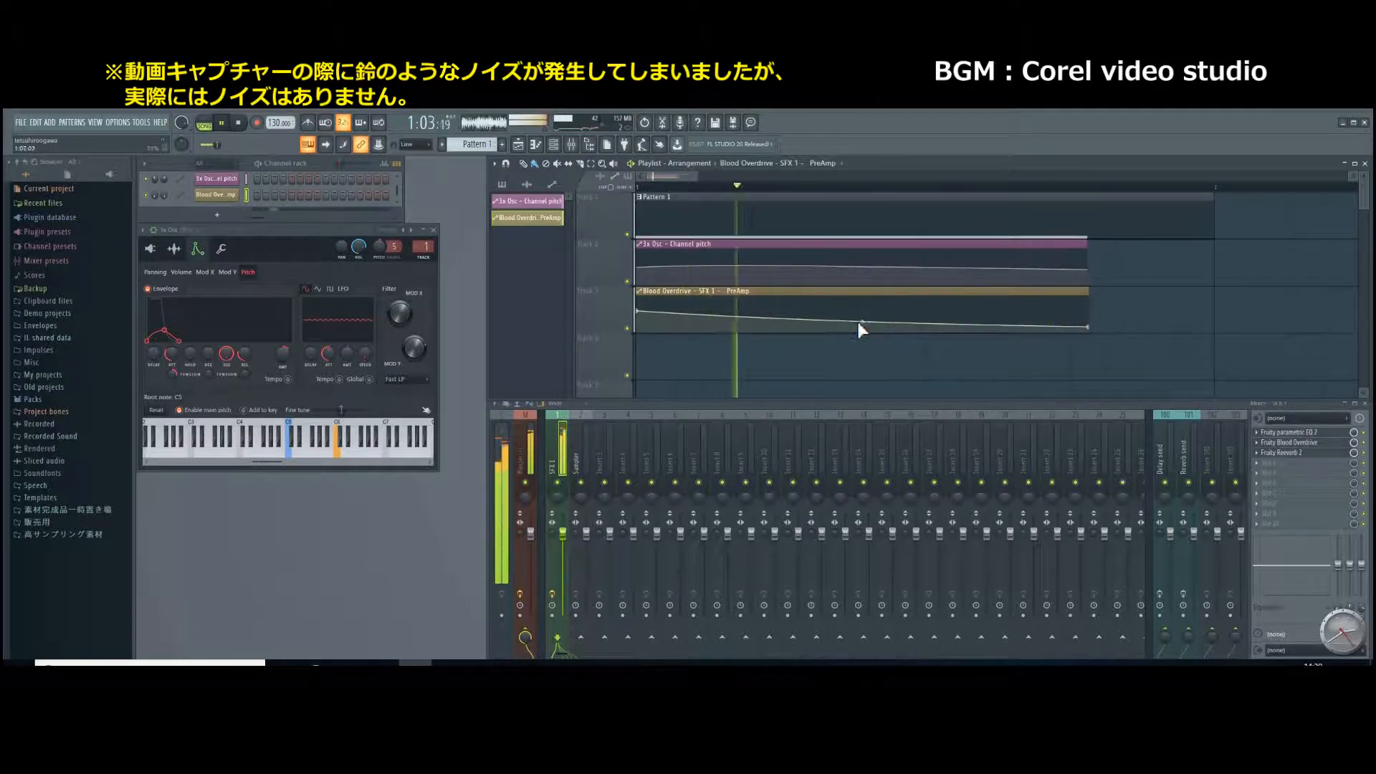
{"action": "left_click_drag", "start_coordinate": [864, 321], "coordinate": [863, 325]}
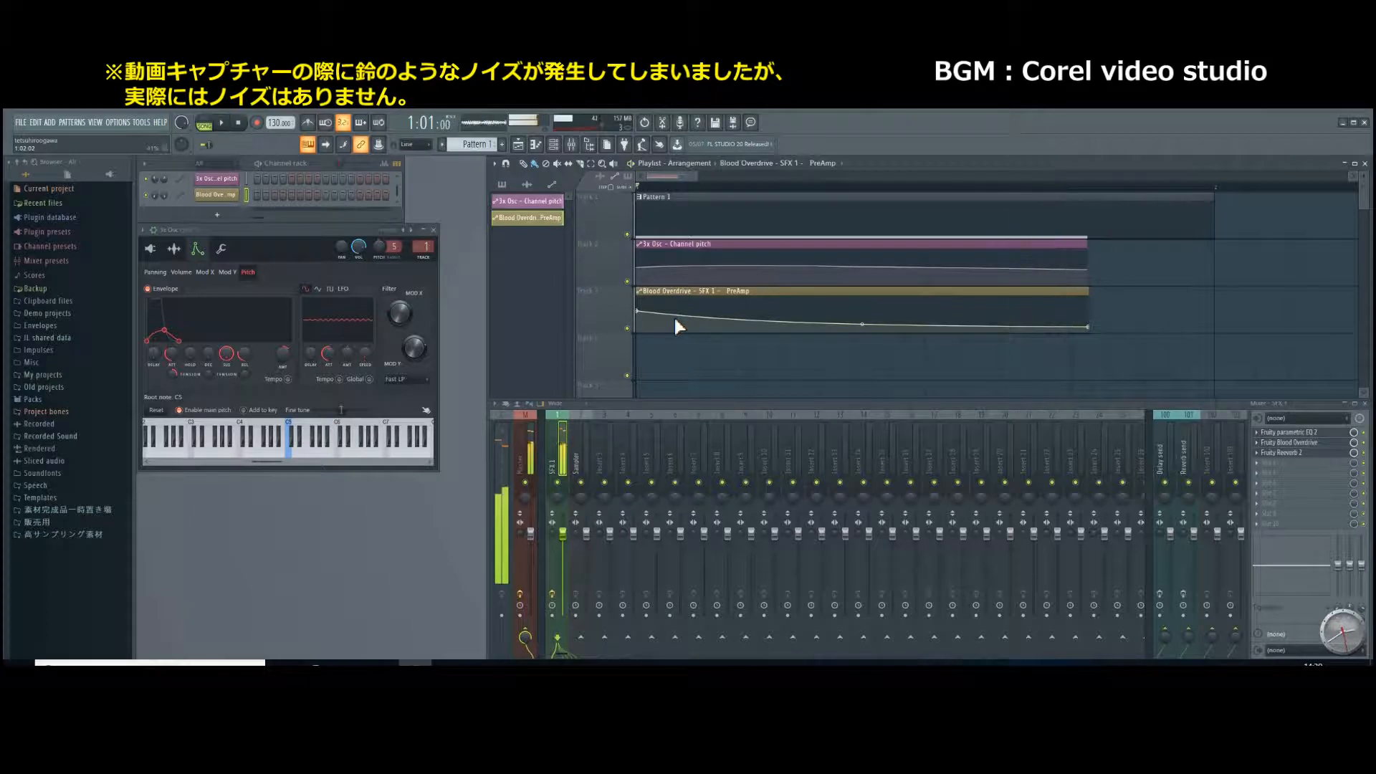
Step: Play the finished scream from the start several times to check the overall sound
{"action": "key", "text": "space"}
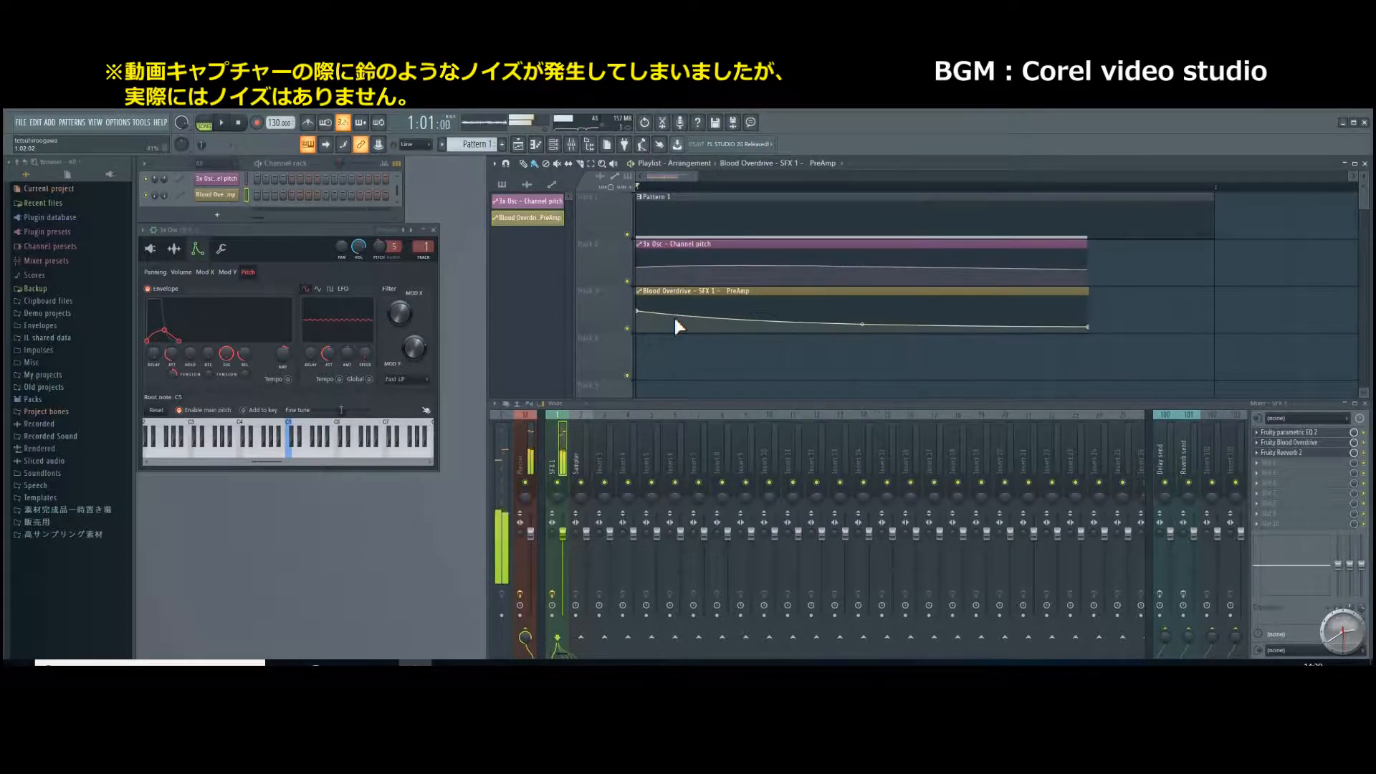
{"action": "key", "text": "space"}
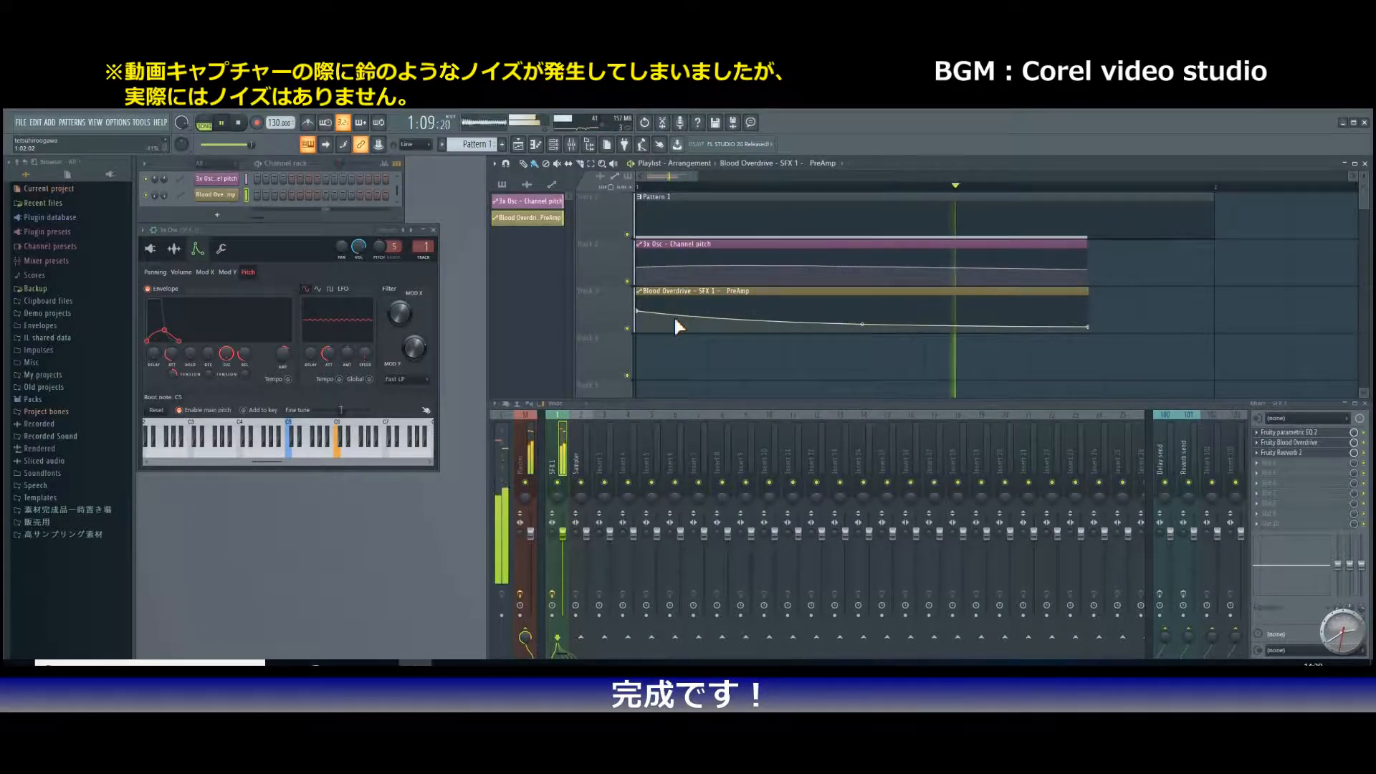
{"action": "key", "text": "space"}
{"action": "key", "text": "space"}
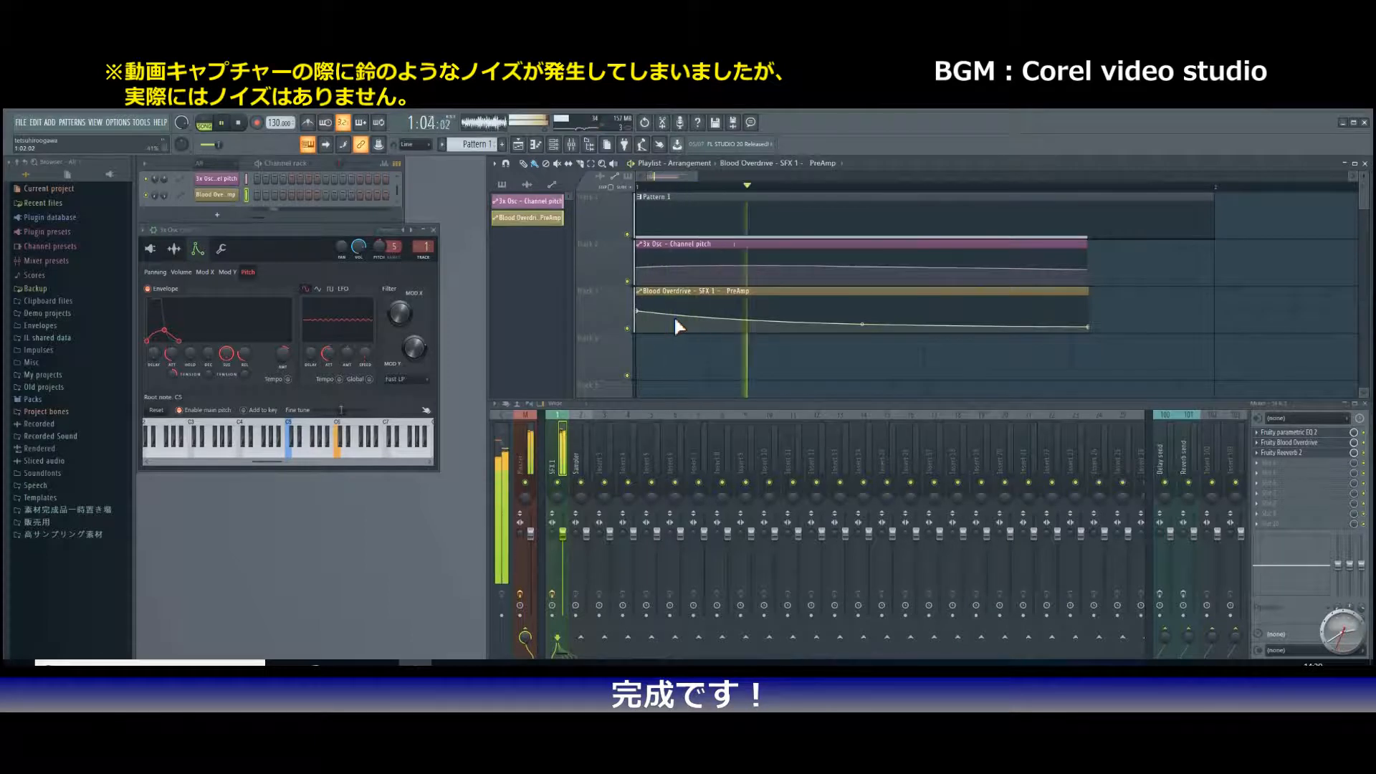
{"action": "key", "text": "space"}
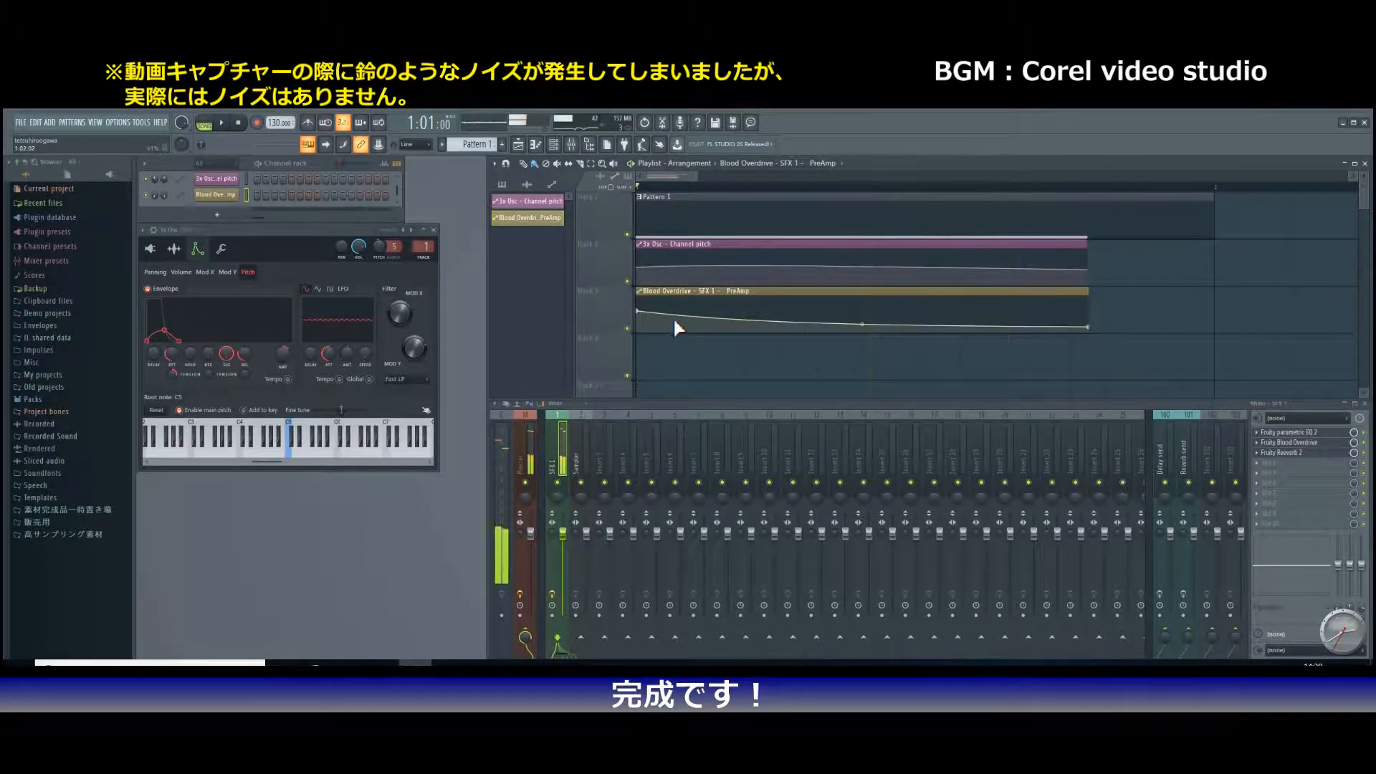
{"action": "left_click", "coordinate": [536, 441]}
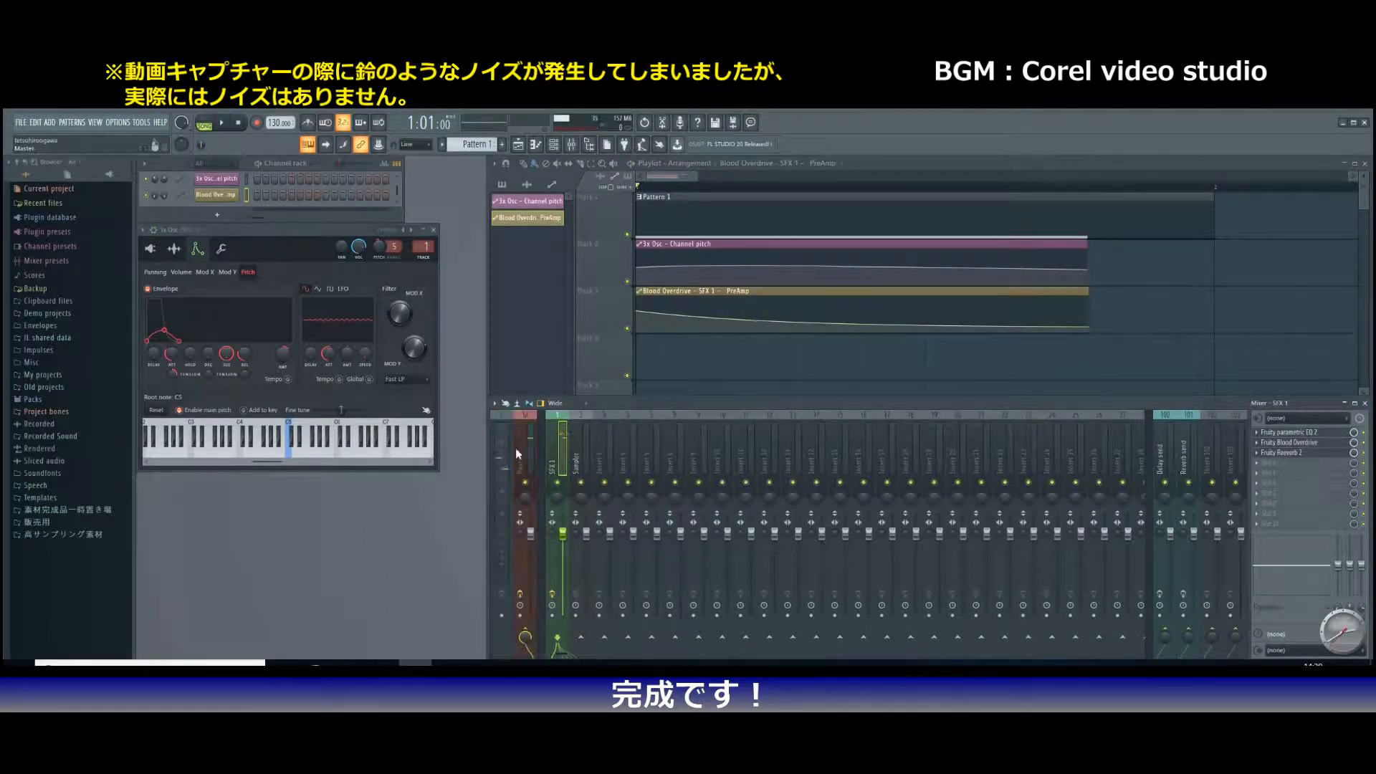